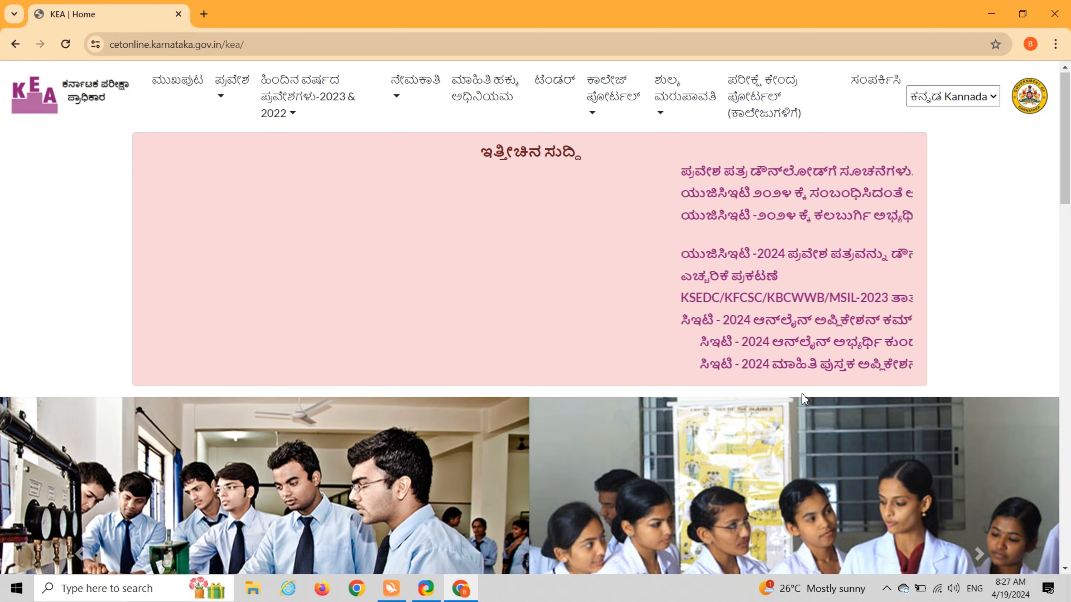
Step: Open the Village Administrative Officer (ಗ್ರಾಮ ಆಡಳಿತ ಅಧಿಕಾರಿ) 2024 entry from the KEA site's recruitment list
scroll(798, 398, down, 10)
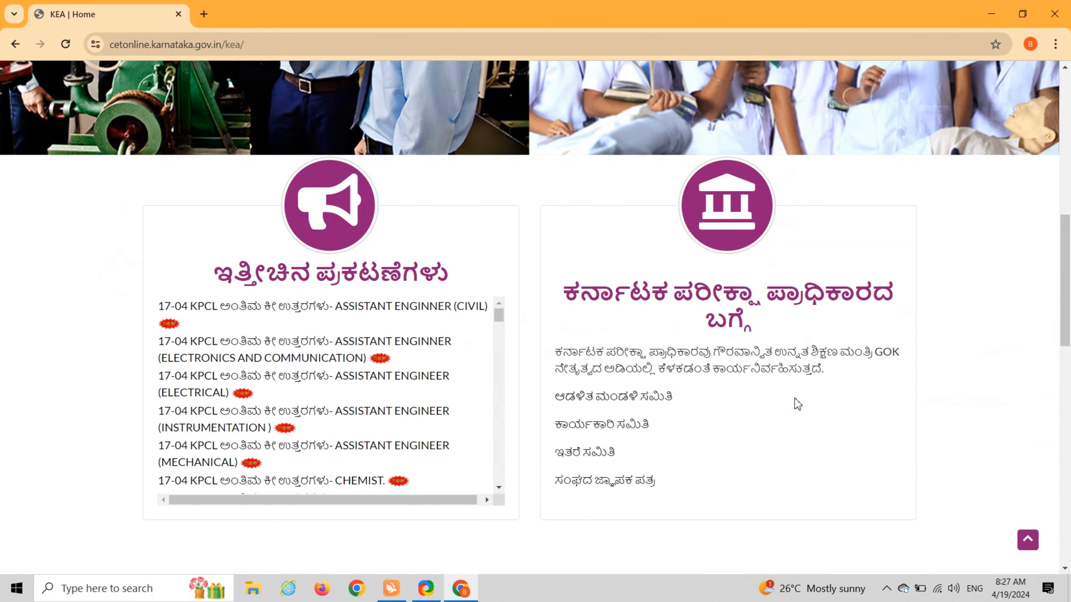
scroll(703, 399, down, 6)
scroll(702, 399, up, 15)
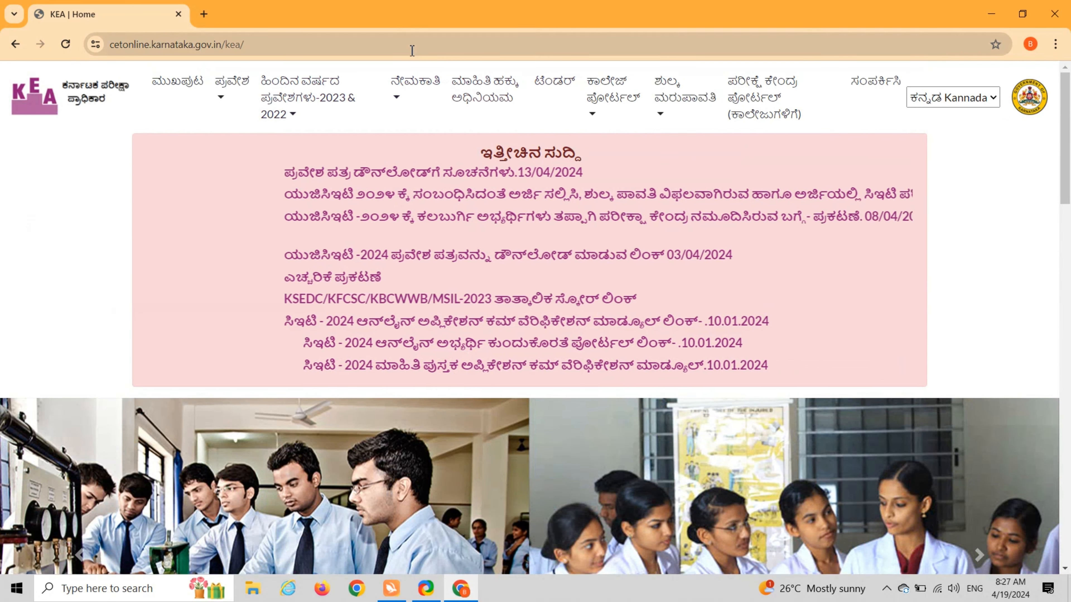
click(405, 99)
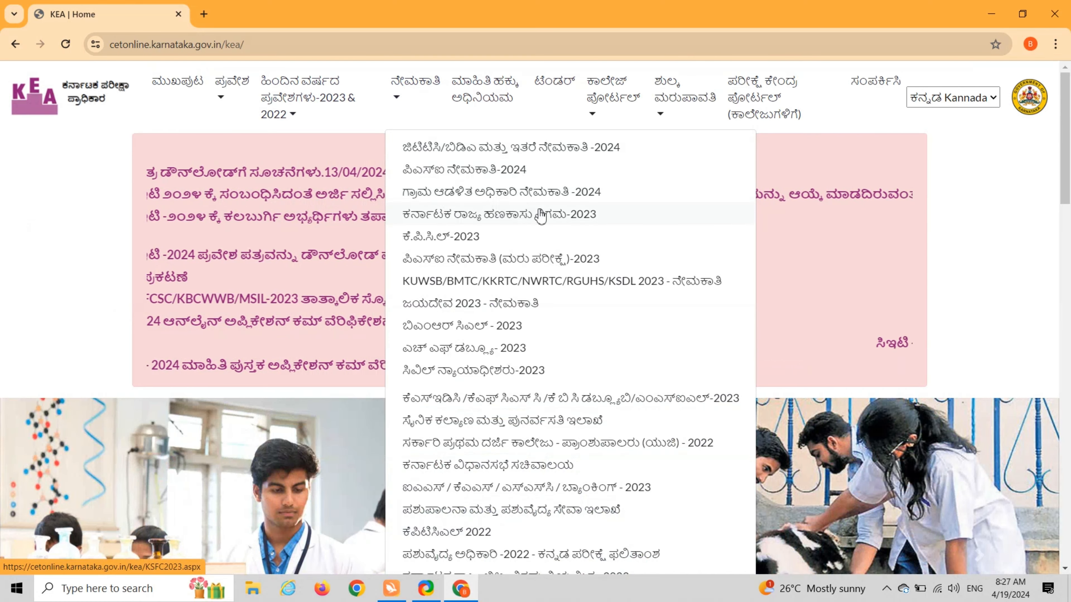
click(592, 202)
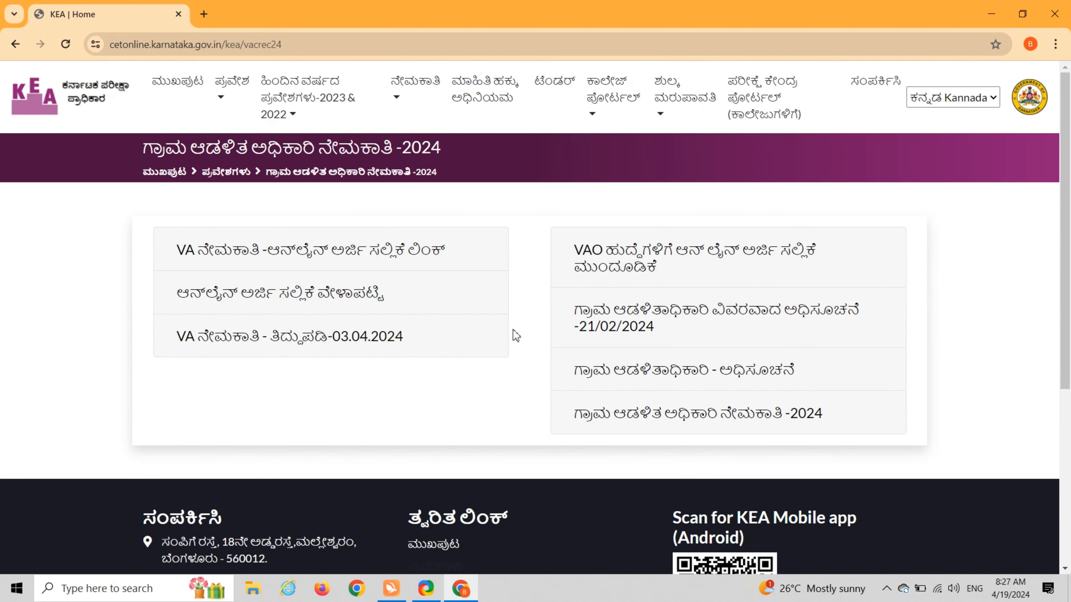
Step: Open the Revenue Department posts application form through the VA recruitment online link and set the post to VILLAGE ADMINISTRATIVE OFFICER
click(297, 260)
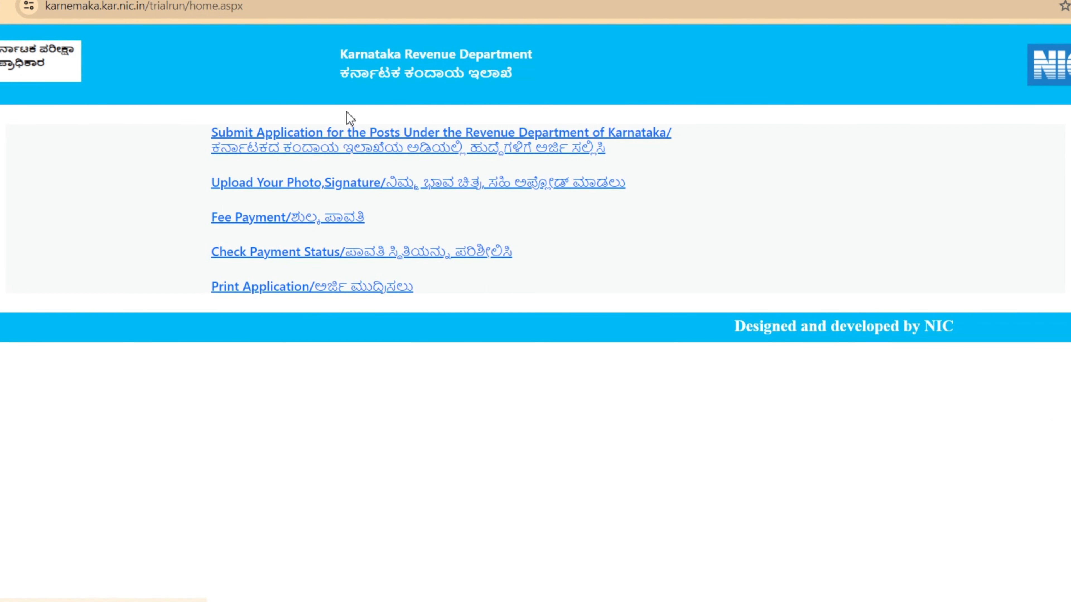
click(332, 149)
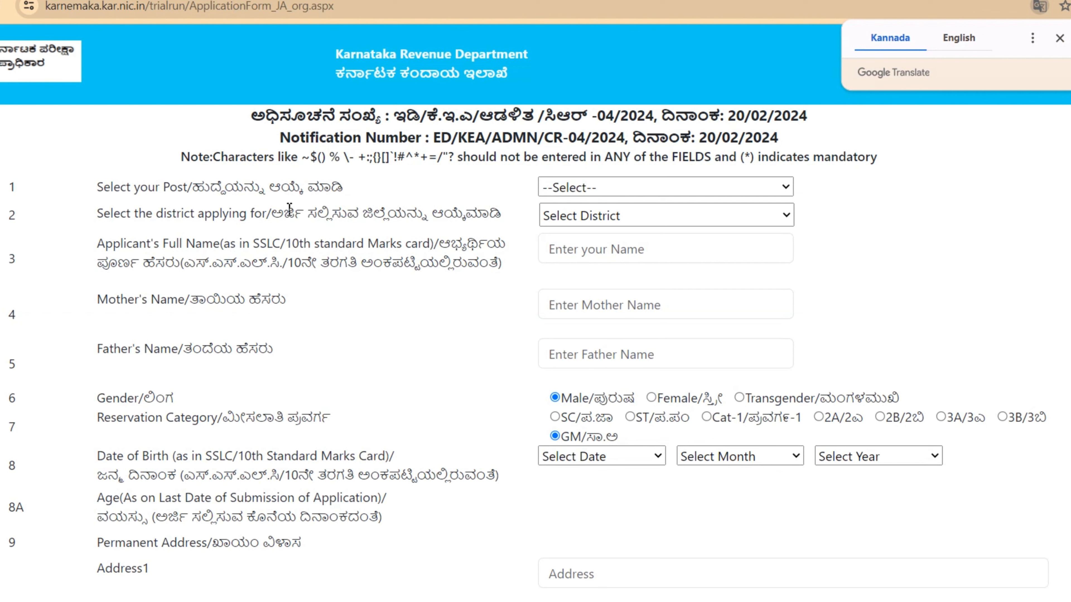
click(728, 186)
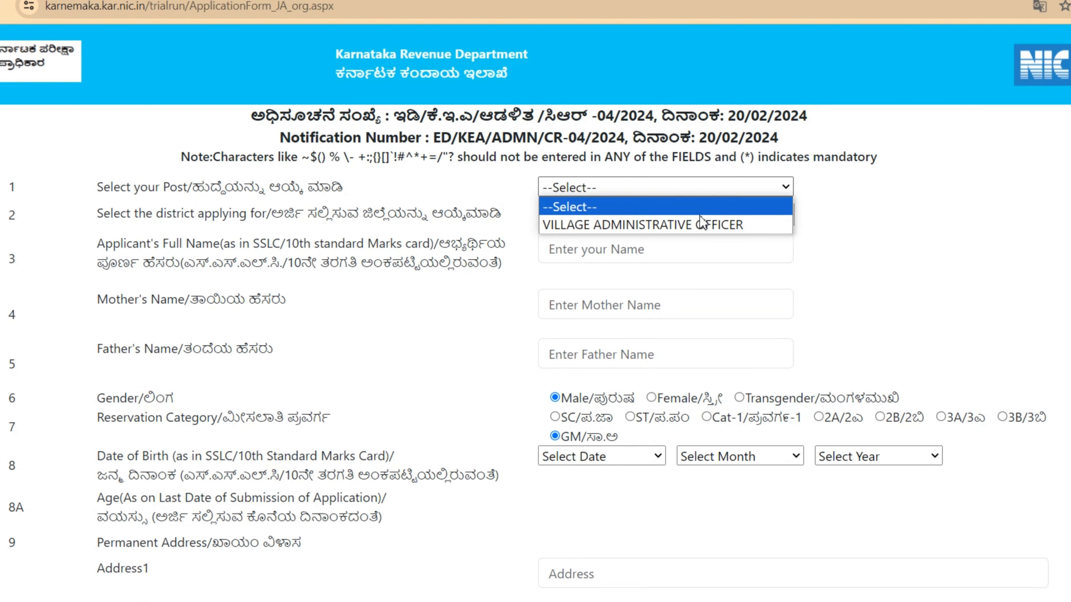
click(701, 223)
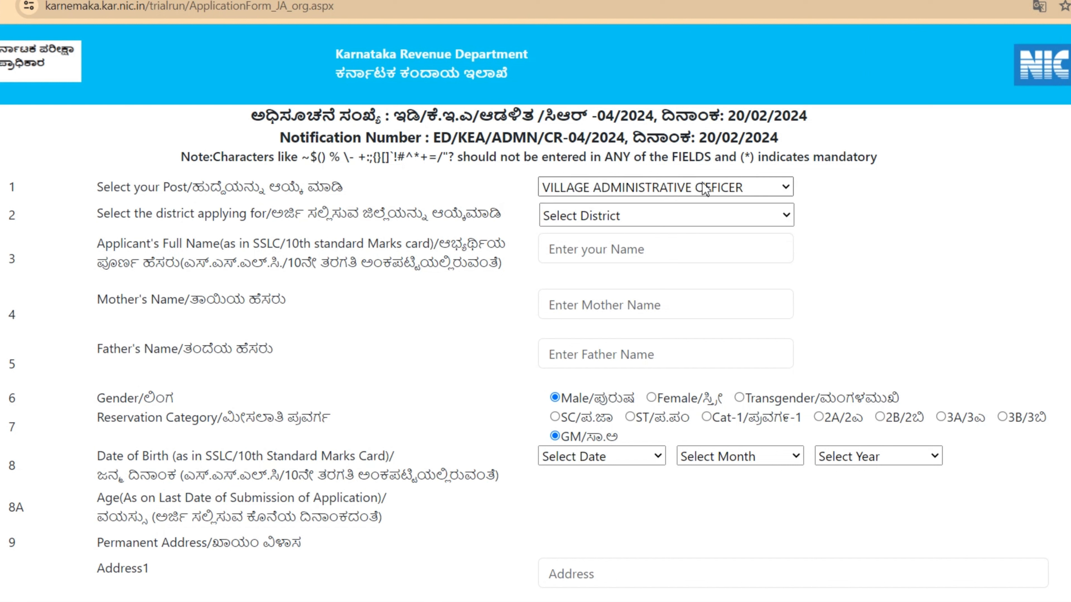
Step: Look through the full list of districts that can be applied for
click(772, 216)
scroll(683, 312, down, 5)
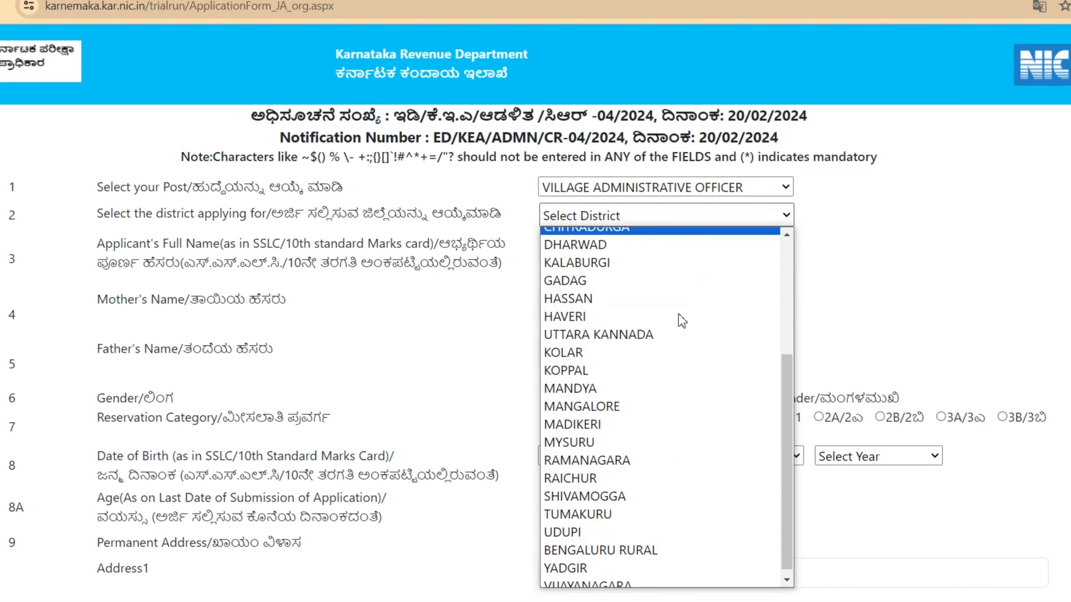
scroll(680, 323, up, 5)
scroll(679, 323, down, 5)
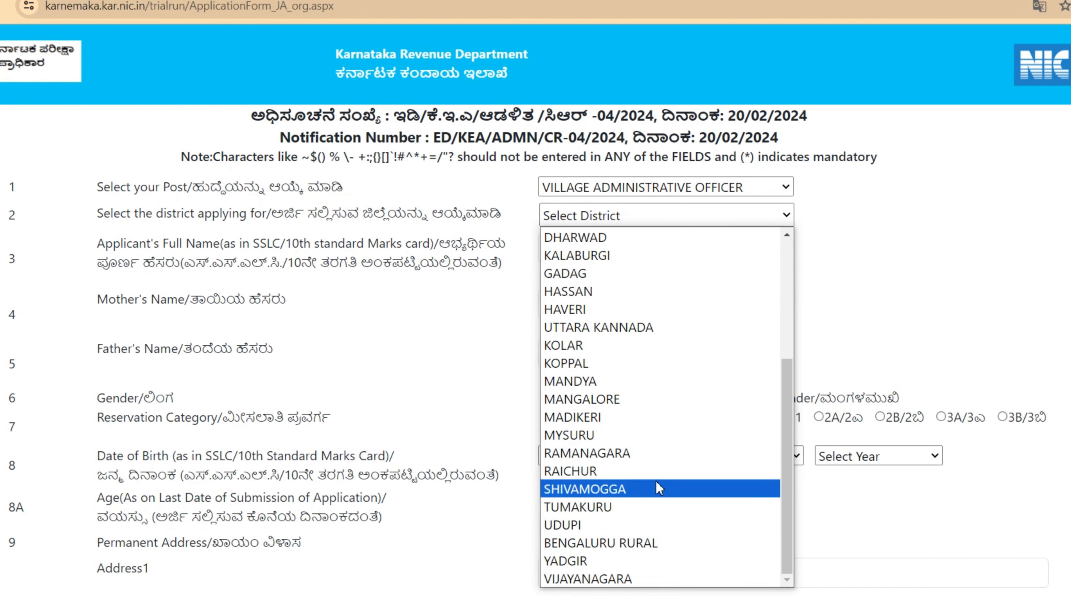
scroll(658, 366, up, 5)
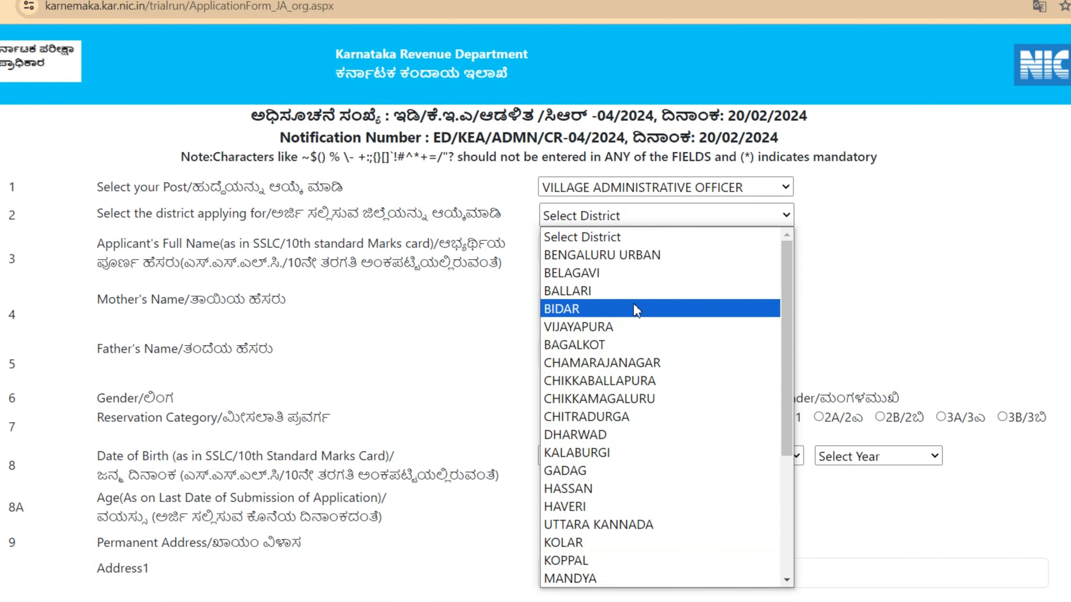
Step: Go through the applicant's full name, mother's name and father's name fields without filling them
click(279, 256)
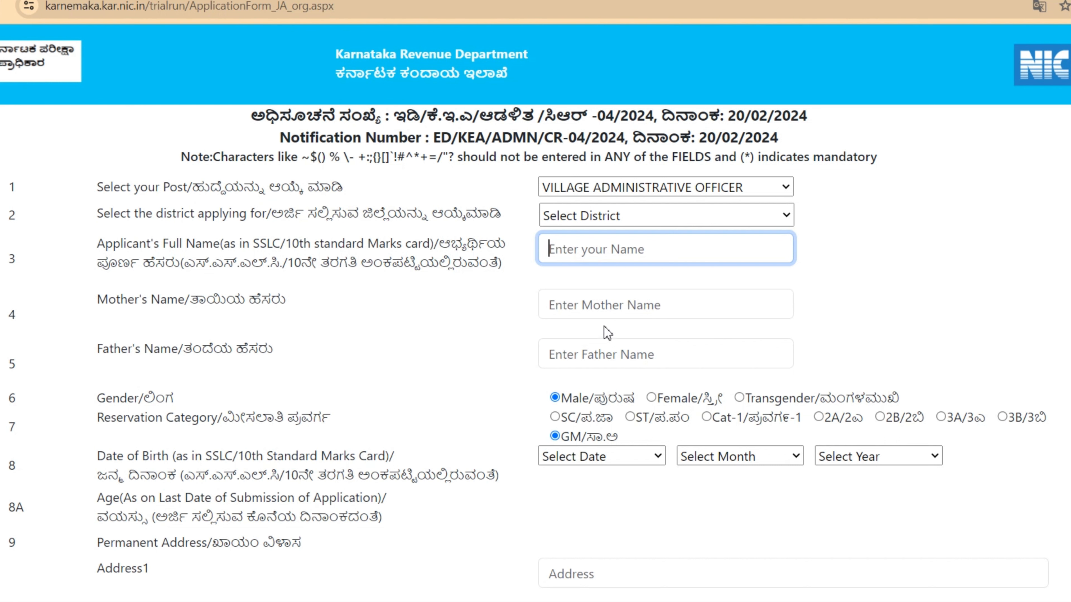
click(606, 307)
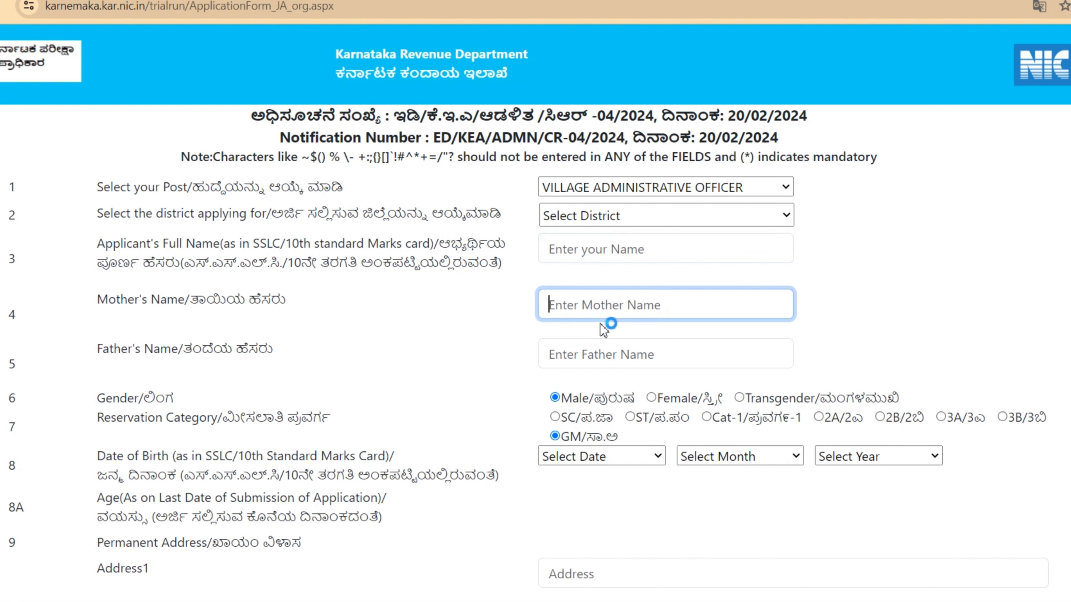
click(628, 358)
Step: Try the Female and Transgender gender options, then go back to Male
scroll(341, 289, down, 3)
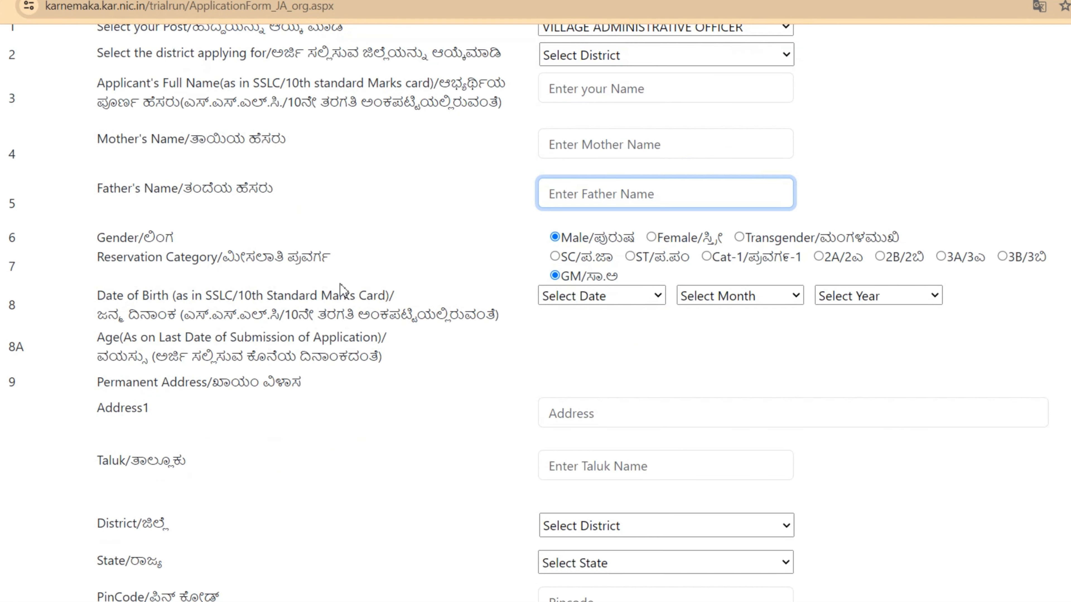
click(652, 237)
click(747, 244)
click(558, 242)
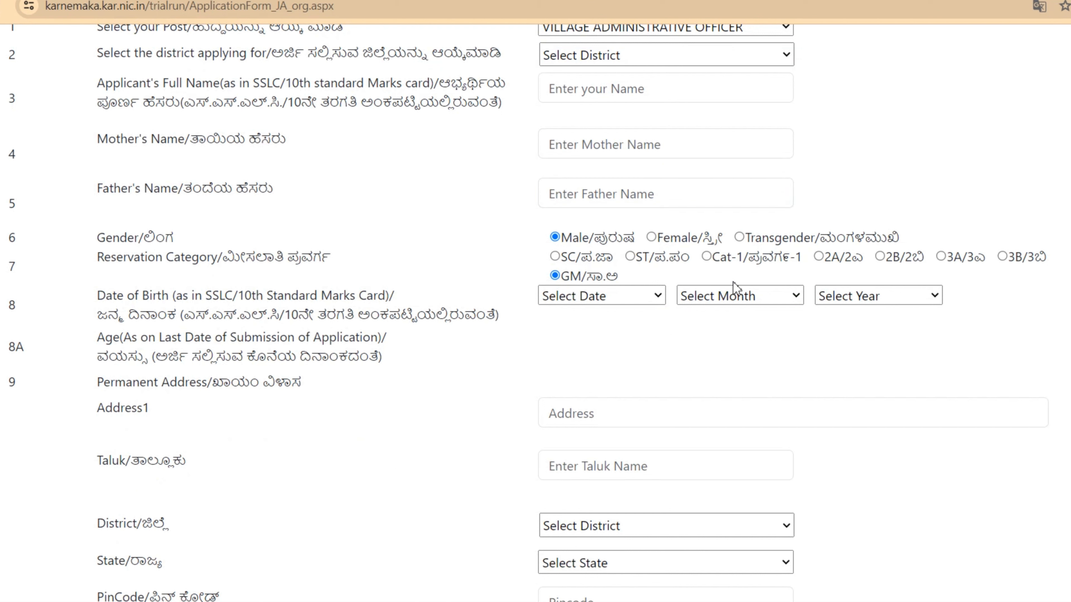
Step: Try several reservation categories, settling on 2B, and go to the caste certificate's RD number field
click(555, 256)
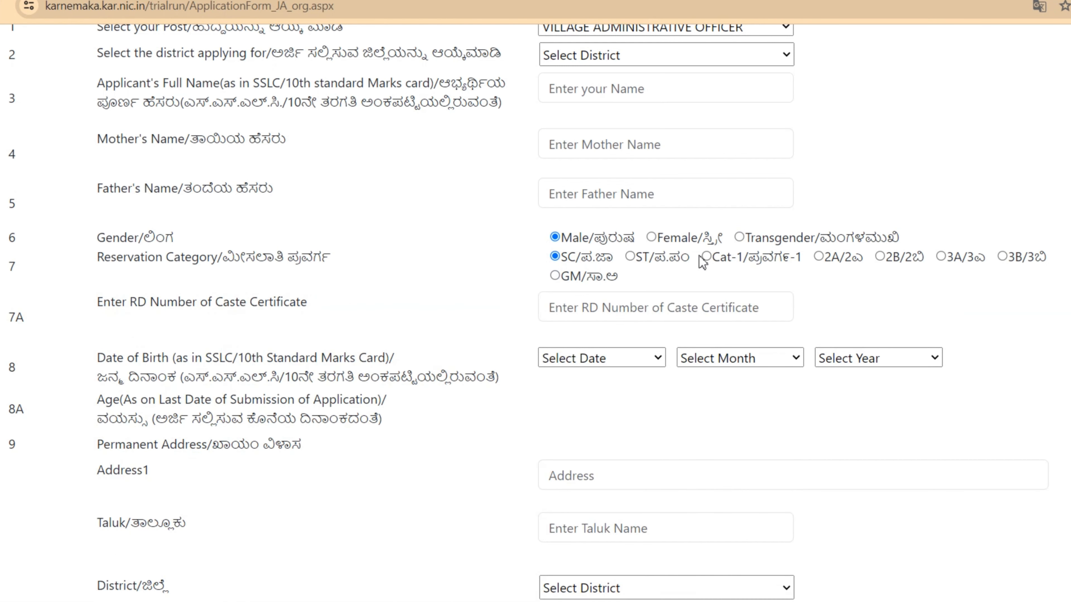
click(708, 258)
click(825, 256)
click(548, 307)
Step: Select the day, month and year of the applicant's date of birth
scroll(522, 312, down, 4)
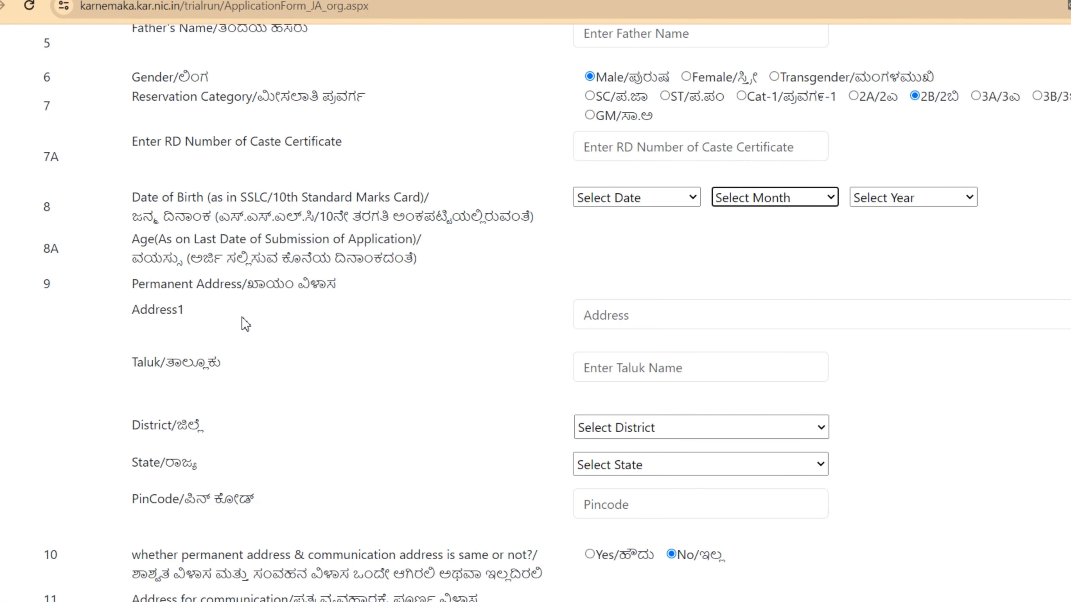
click(664, 201)
scroll(607, 400, down, 4)
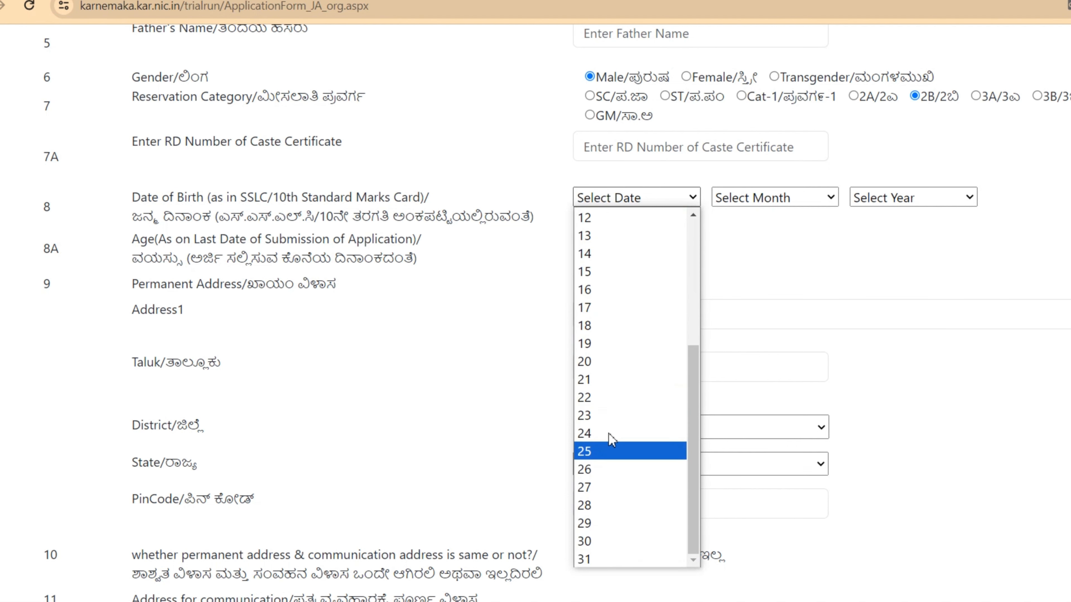
click(590, 362)
click(774, 198)
click(750, 381)
click(944, 198)
click(937, 300)
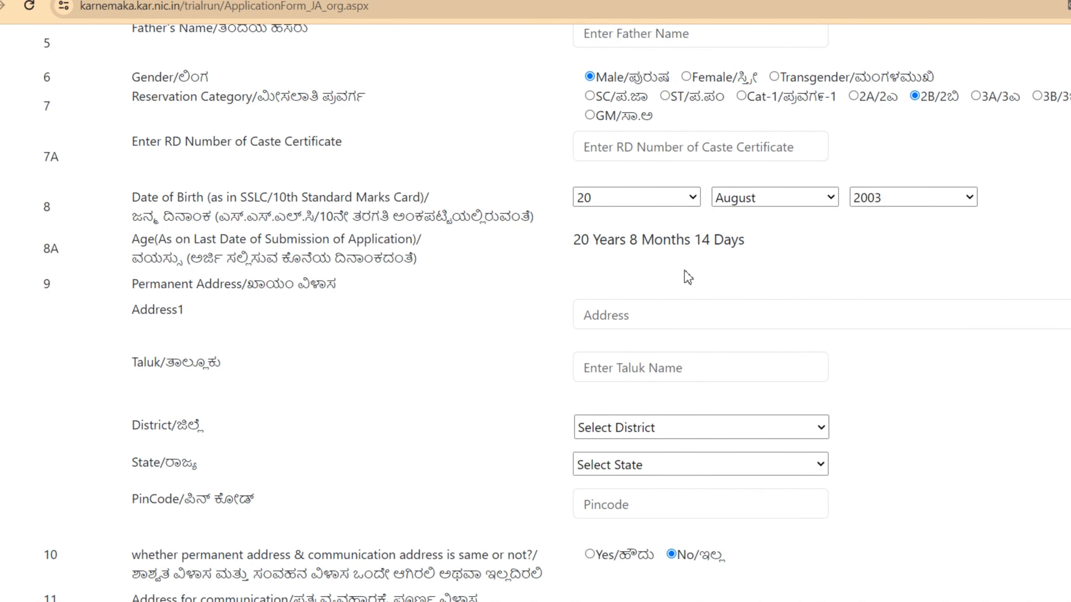
Step: Try special characters such as -, =, / and _ in the permanent address field and clear them again
scroll(686, 275, down, 4)
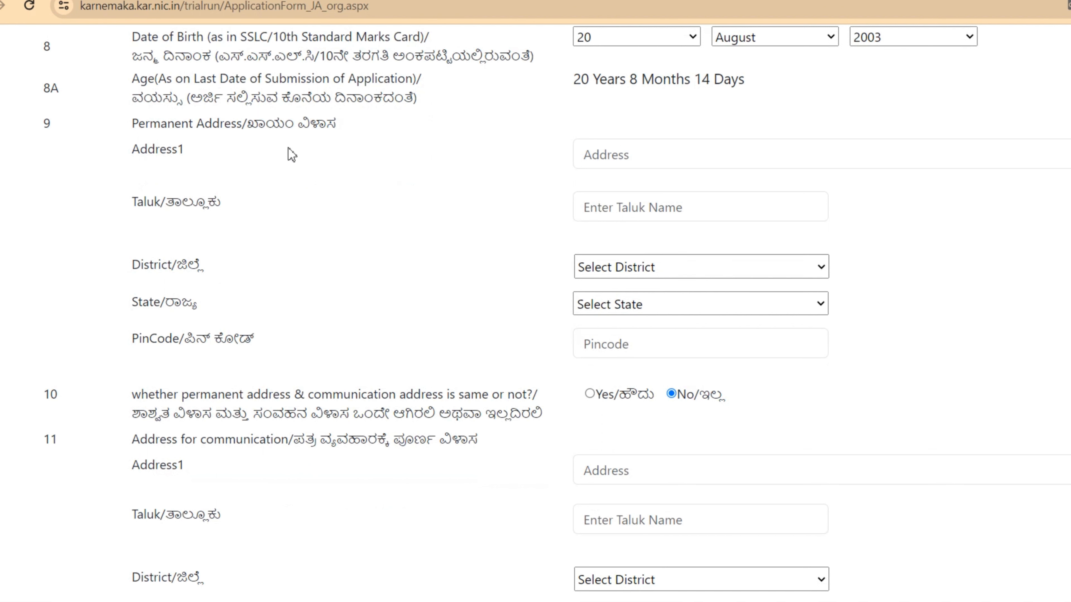
click(654, 158)
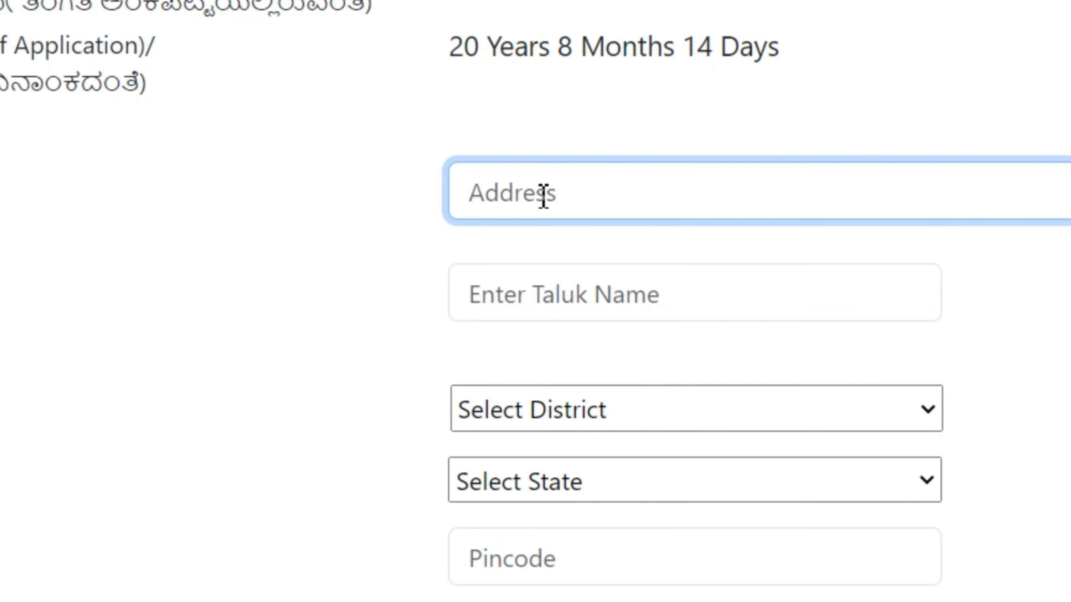
text(=)
key(BackSpace)
text(-)
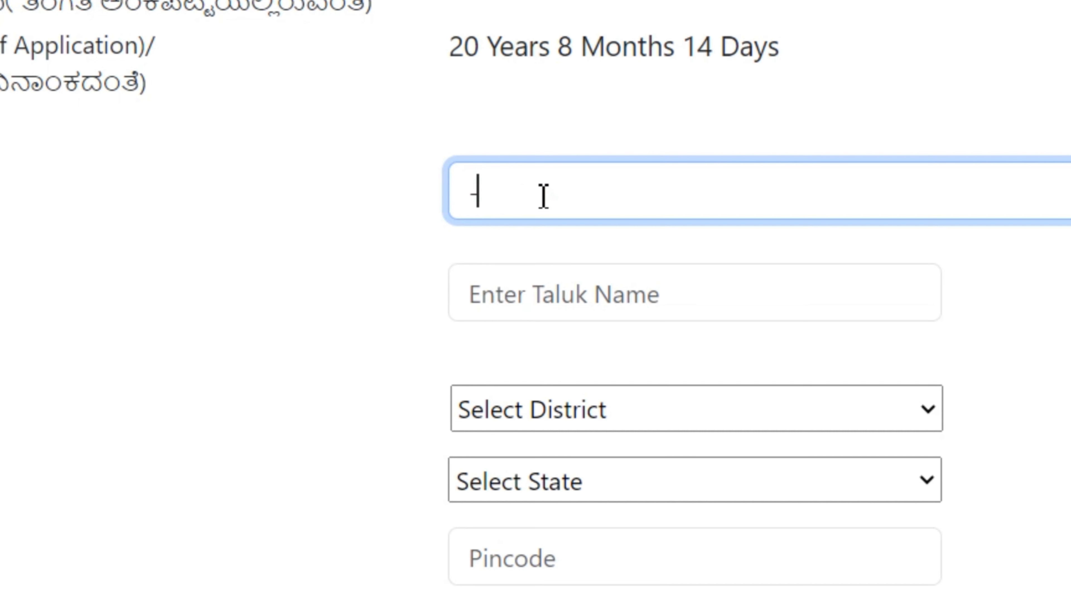
text(=/_/)
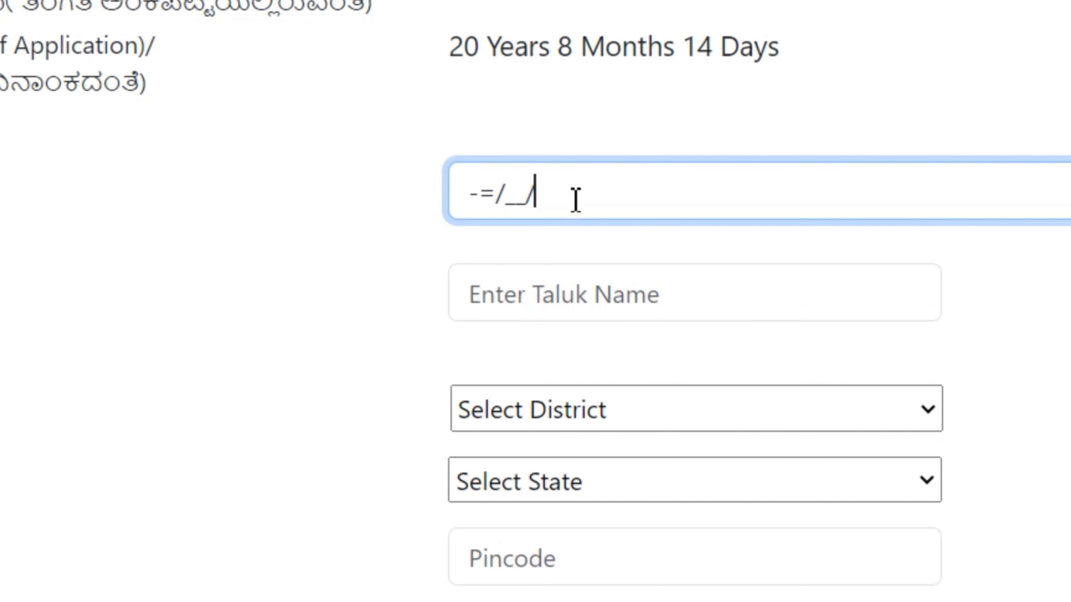
key(BackSpace)
key(BackSpace)
key(BackSpace)
key(BackSpace)
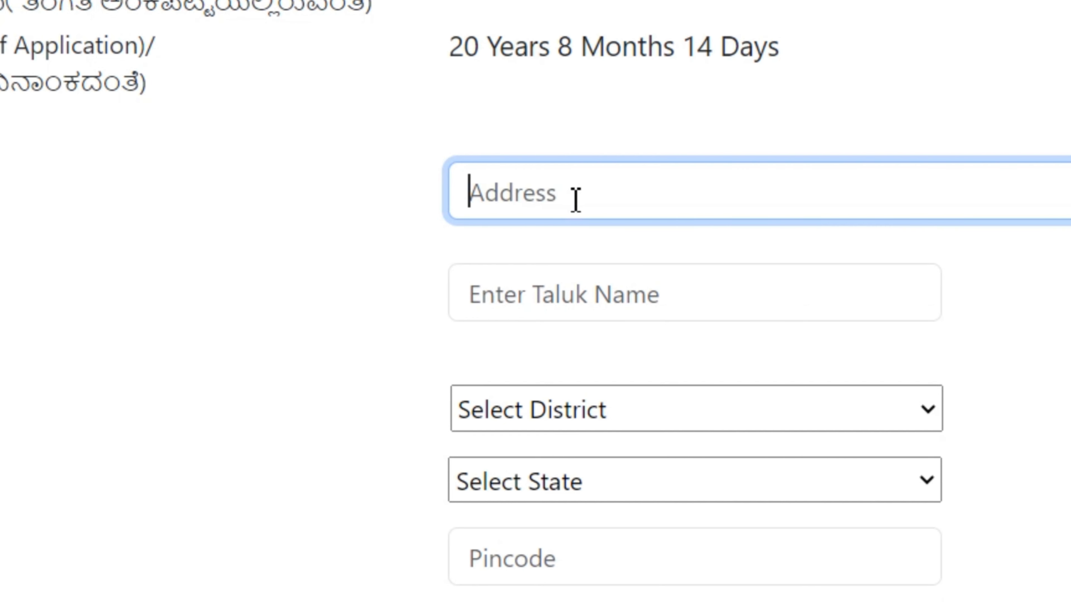
text(x)
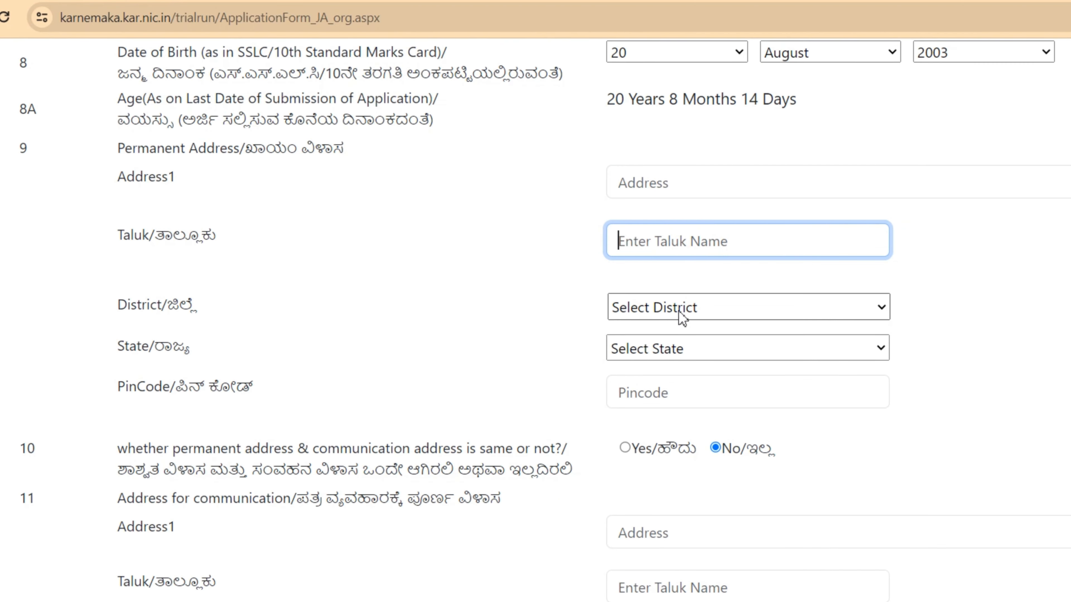
Step: Look through the permanent address's district list, set the state to Karnataka and go to the pincode field
click(712, 311)
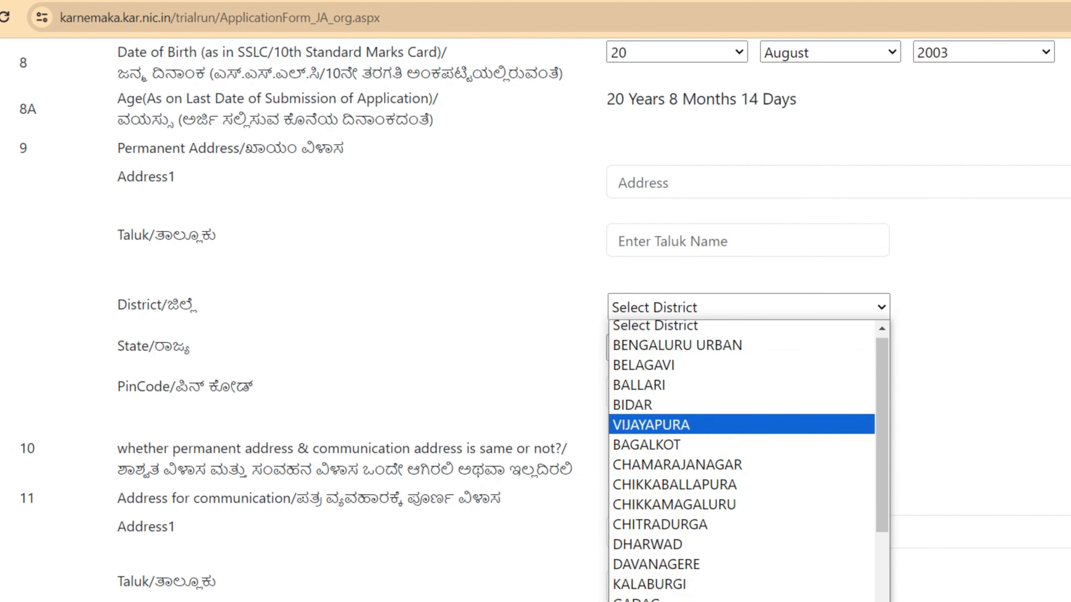
click(1054, 359)
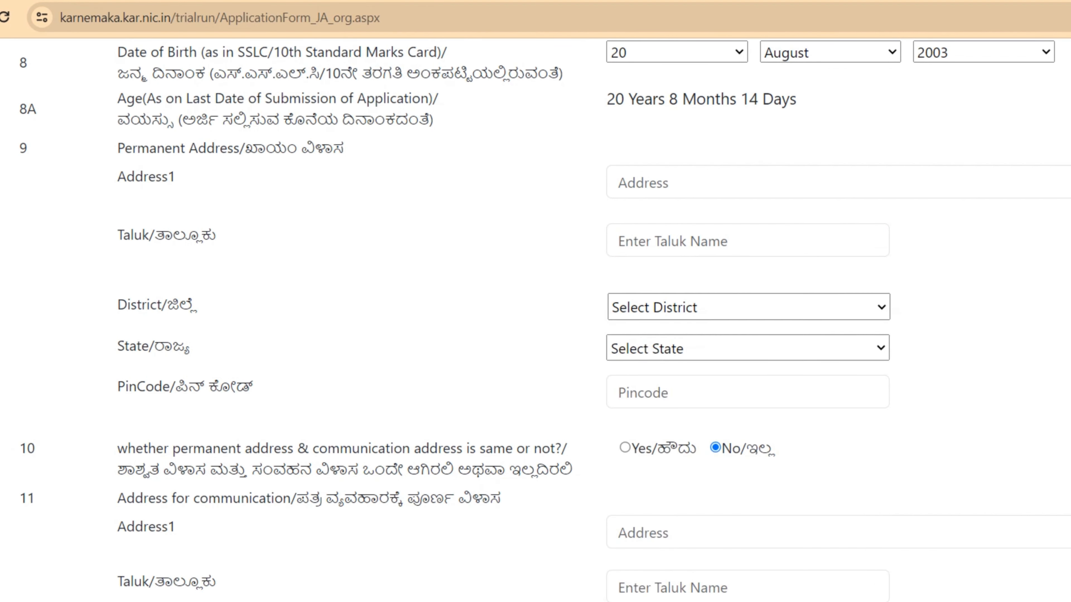
click(734, 352)
click(815, 389)
scroll(814, 297, down, 4)
click(657, 217)
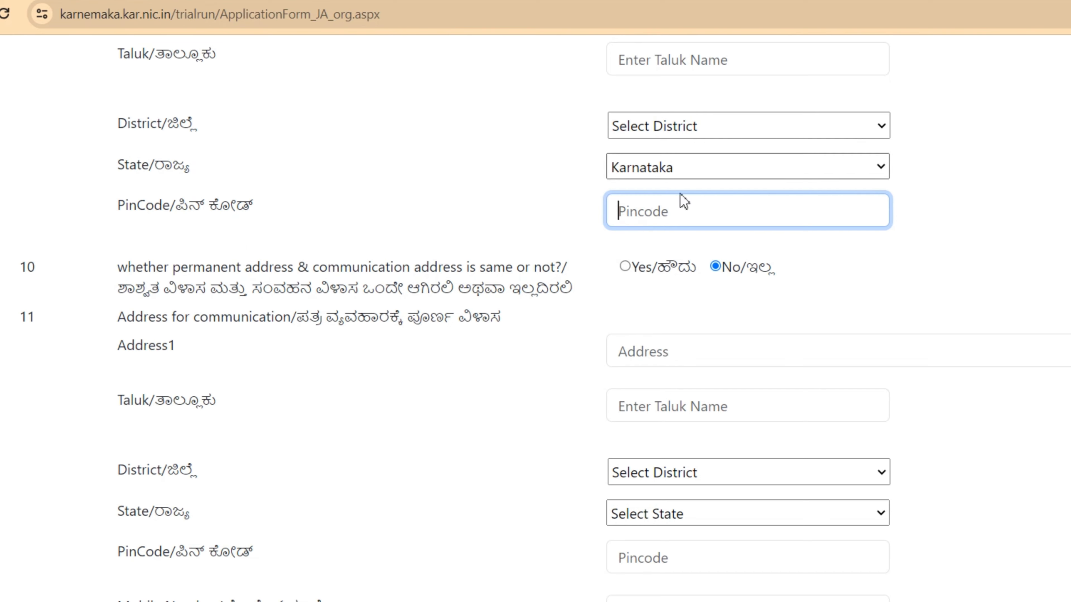
Step: Answer Yes to whether the permanent address and communication address are the same
scroll(683, 198, up, 6)
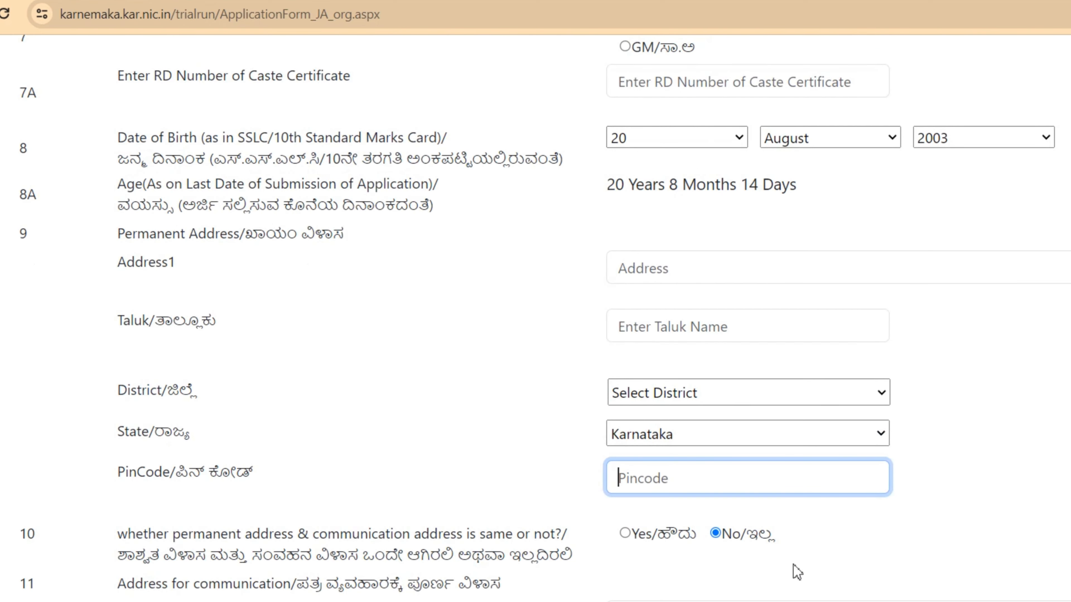
scroll(634, 422, down, 6)
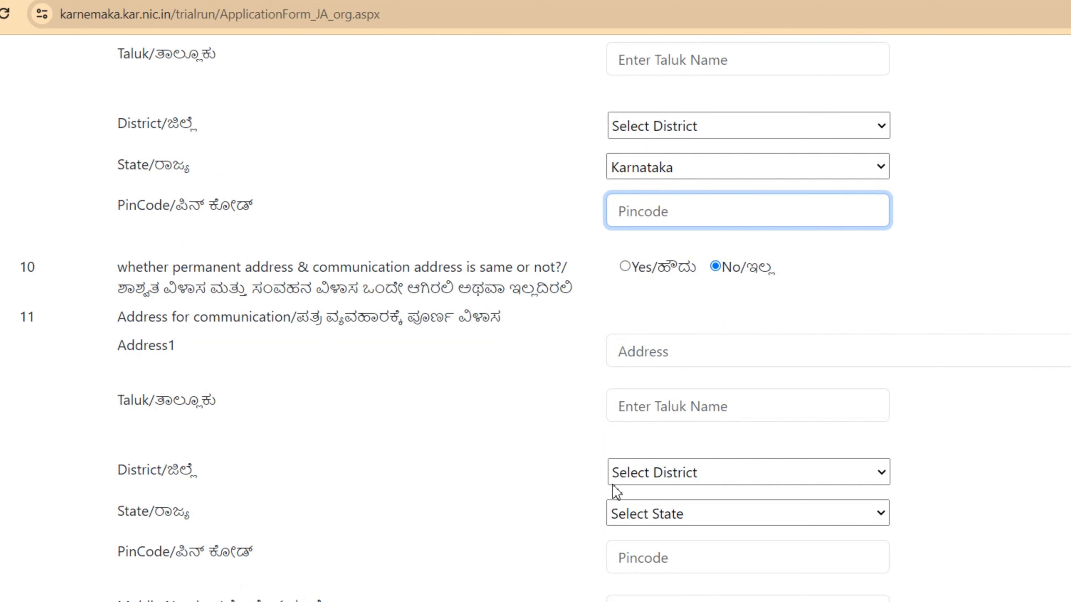
click(636, 272)
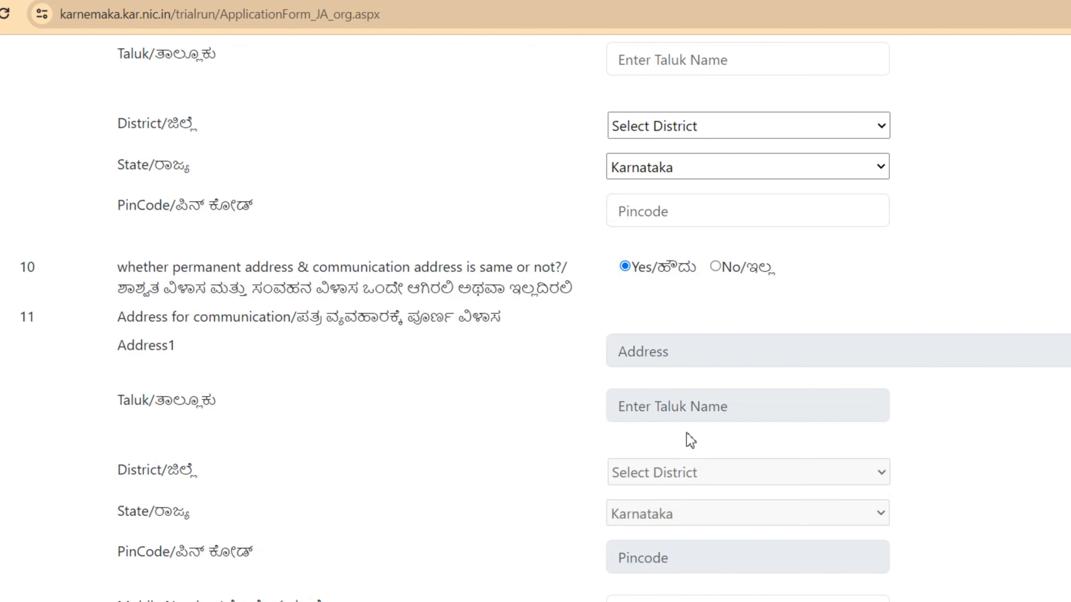
scroll(753, 348, up, 6)
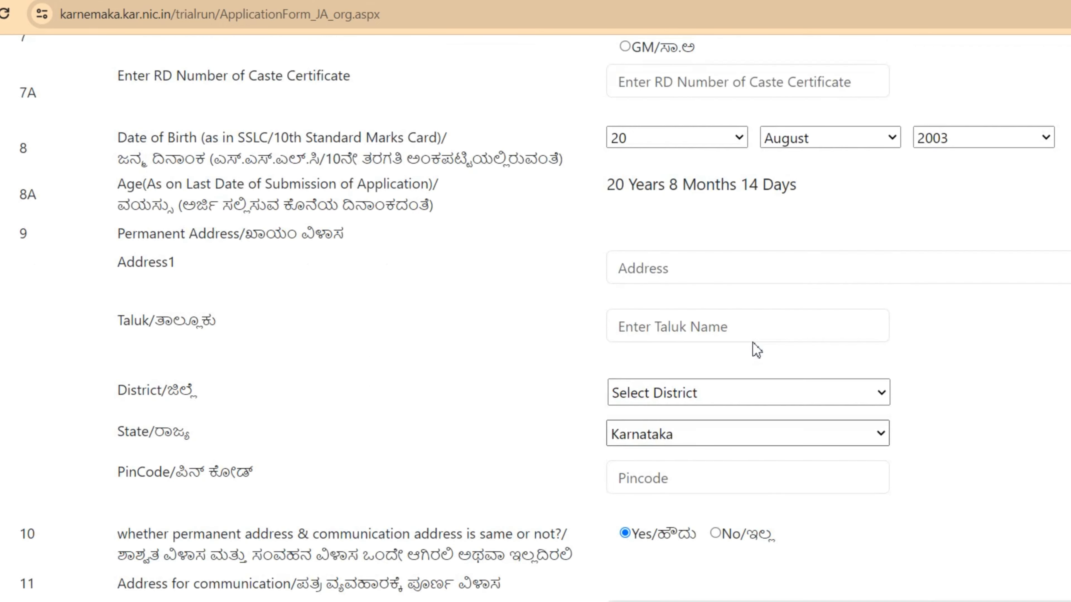
Step: Go through the empty mobile number and email fields and answer Yes to the question about being married
scroll(753, 359, down, 8)
scroll(731, 423, down, 8)
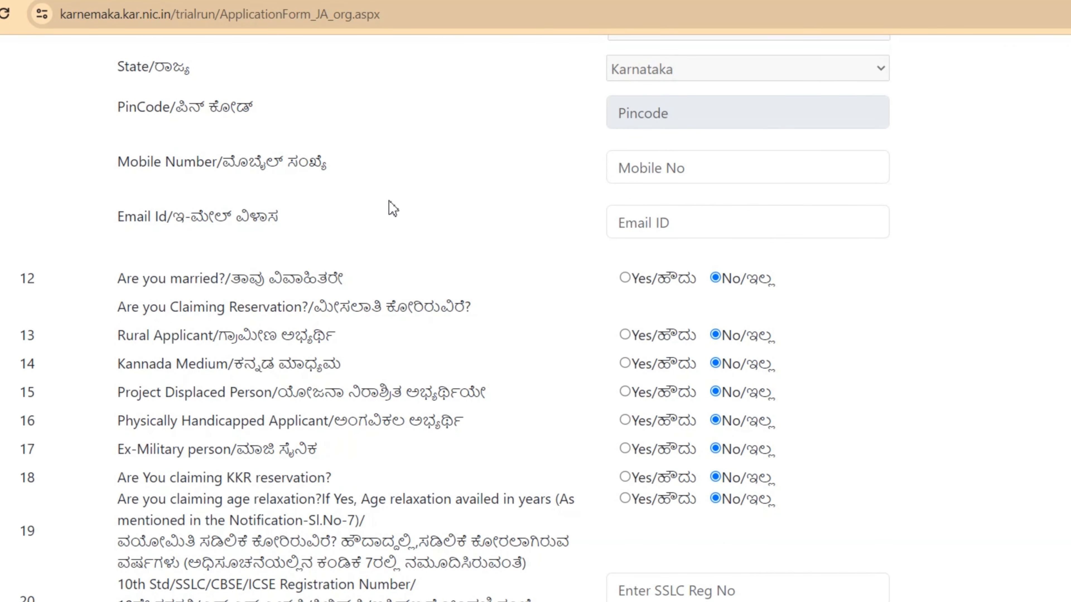
click(636, 169)
click(648, 223)
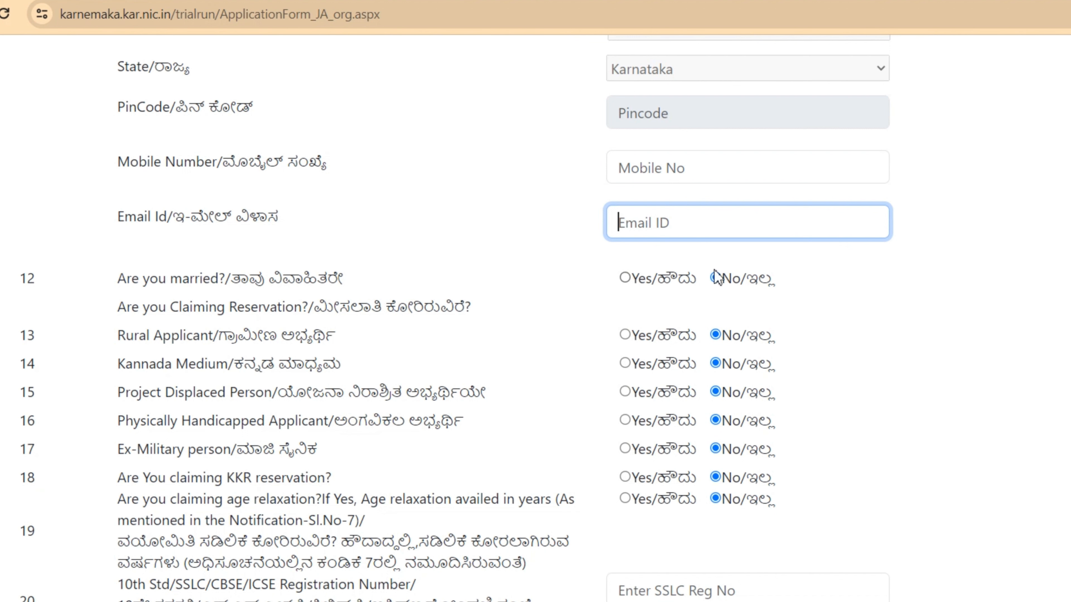
click(626, 281)
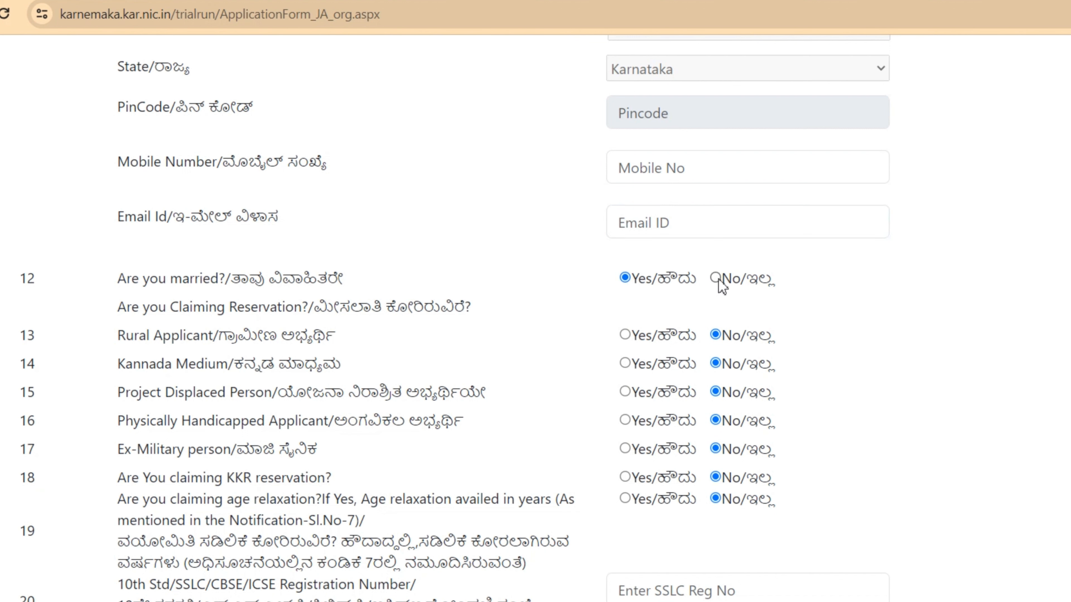
Step: Answer No to the question about being married, and Yes to Rural Applicant and Kannada Medium
click(714, 279)
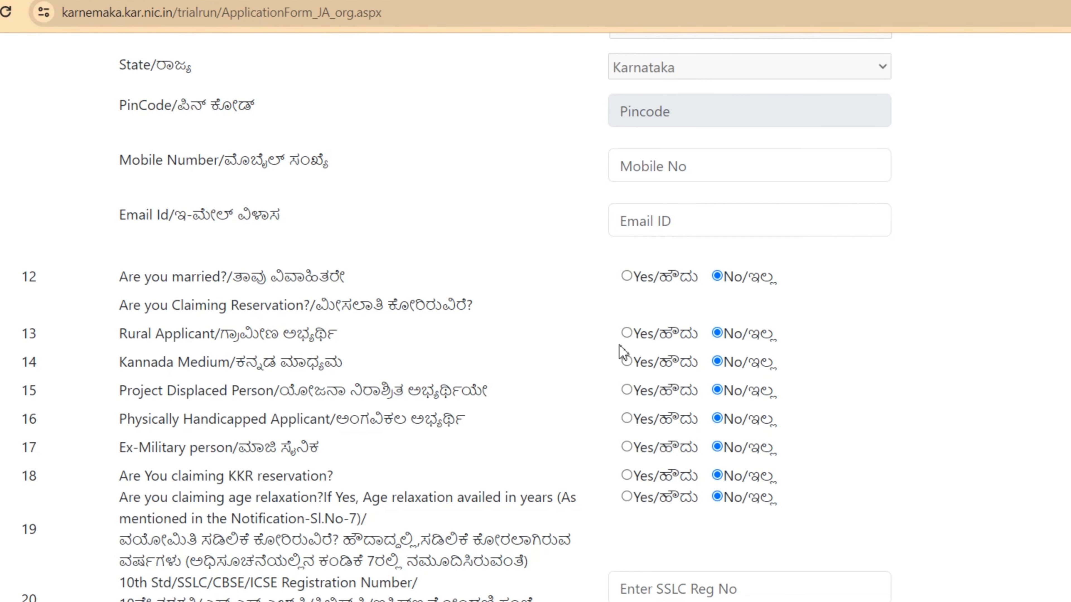
click(627, 334)
Step: Try Yes for Project Displaced Person, go to the PDP certificate number field and return the answer to No
click(628, 391)
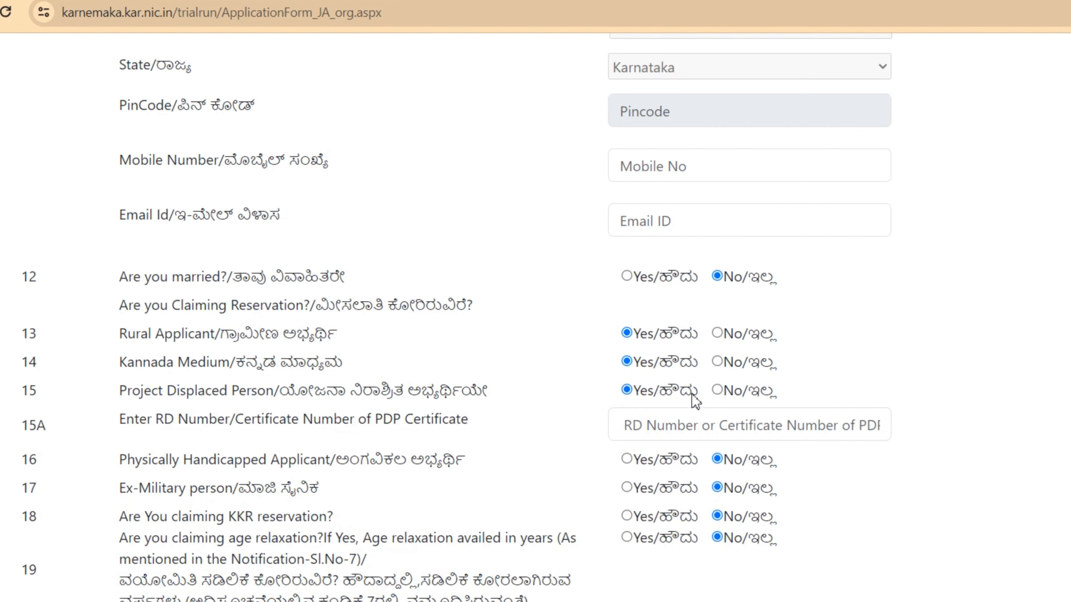
click(642, 427)
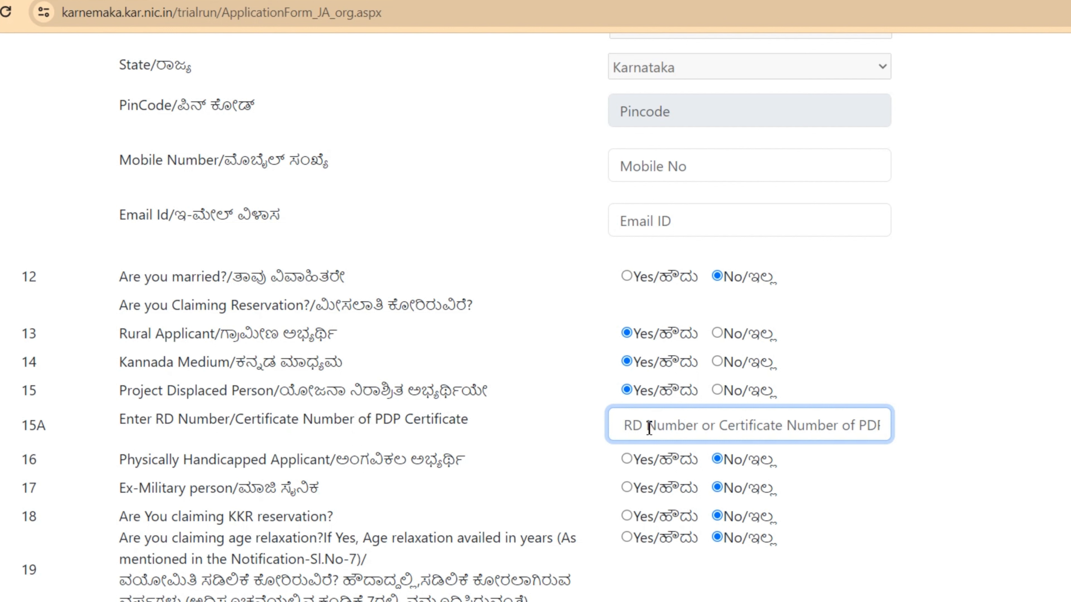
click(718, 390)
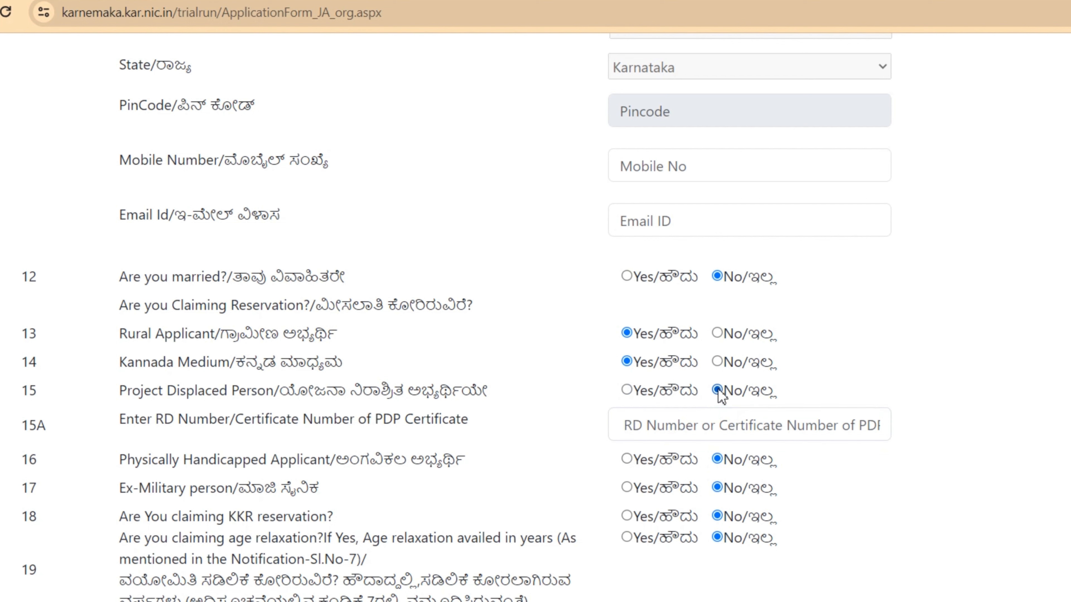
Step: Answer Yes to Ex-Military person and Physically Handicapped Applicant, and try the Both Arms and Hearing Handicapped disability options without keeping them
click(626, 447)
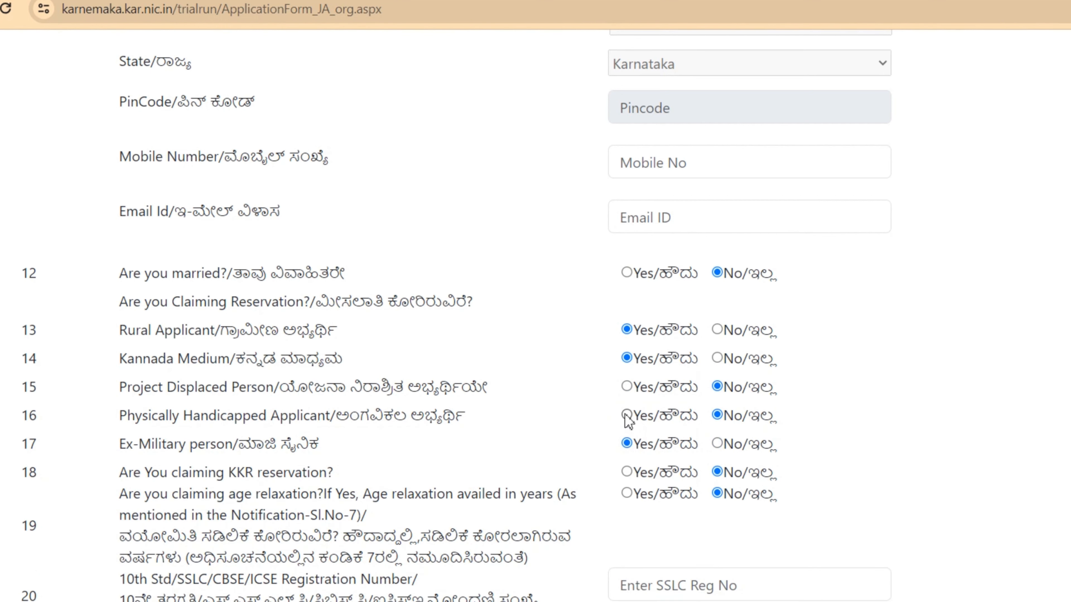
click(626, 419)
scroll(632, 426, down, 2)
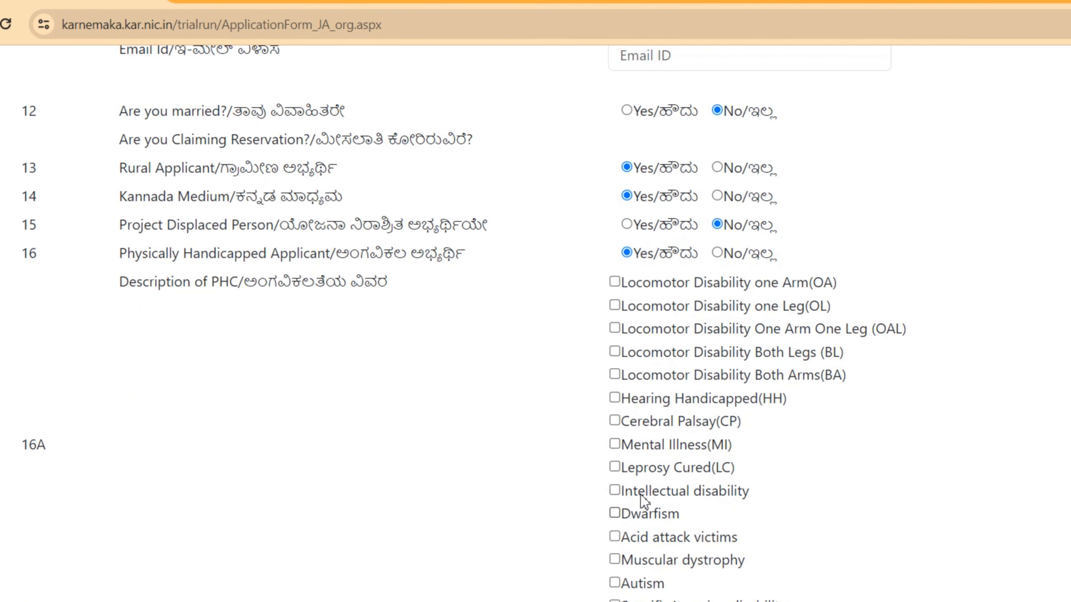
click(615, 374)
click(616, 396)
click(615, 374)
Step: Set Ex-Military person to No, answer Yes to claiming KKR reservation and go to the RD number field of the KKR certificate
scroll(618, 403, down, 3)
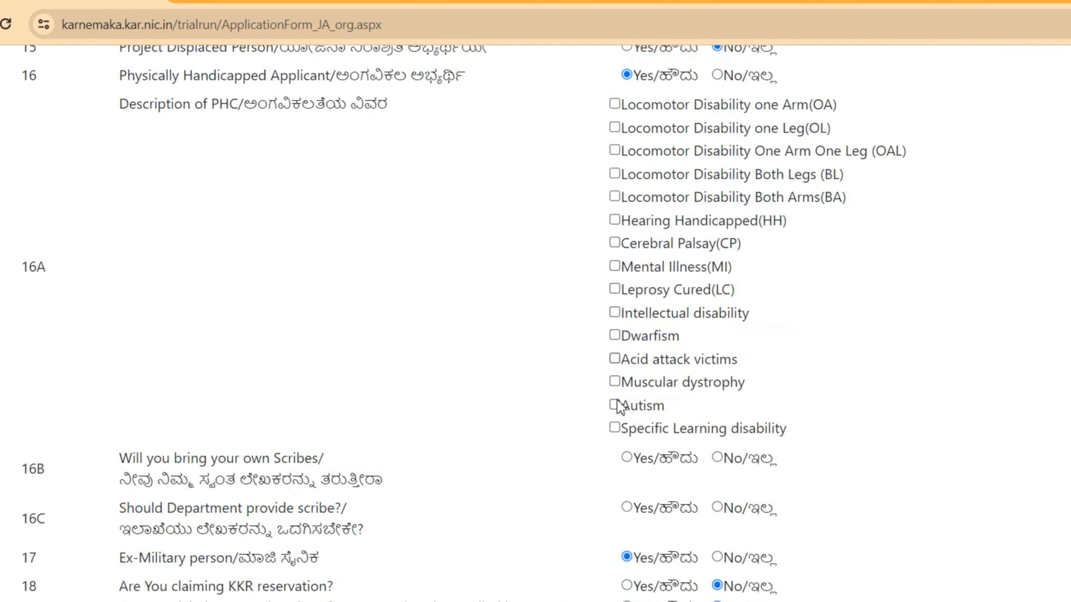
scroll(618, 407, up, 2)
scroll(495, 421, down, 3)
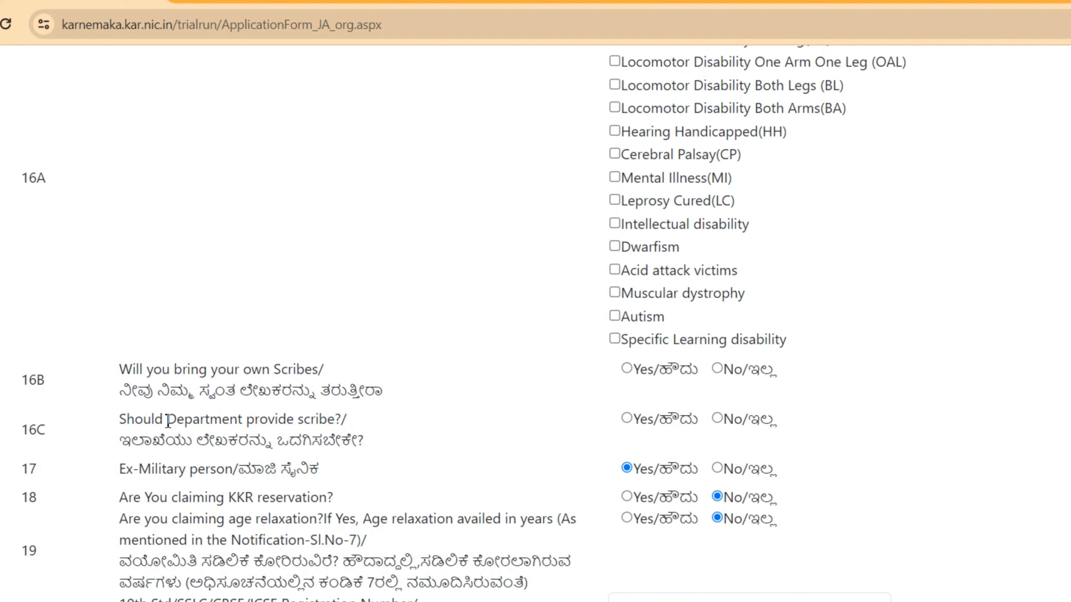
scroll(626, 408, up, 5)
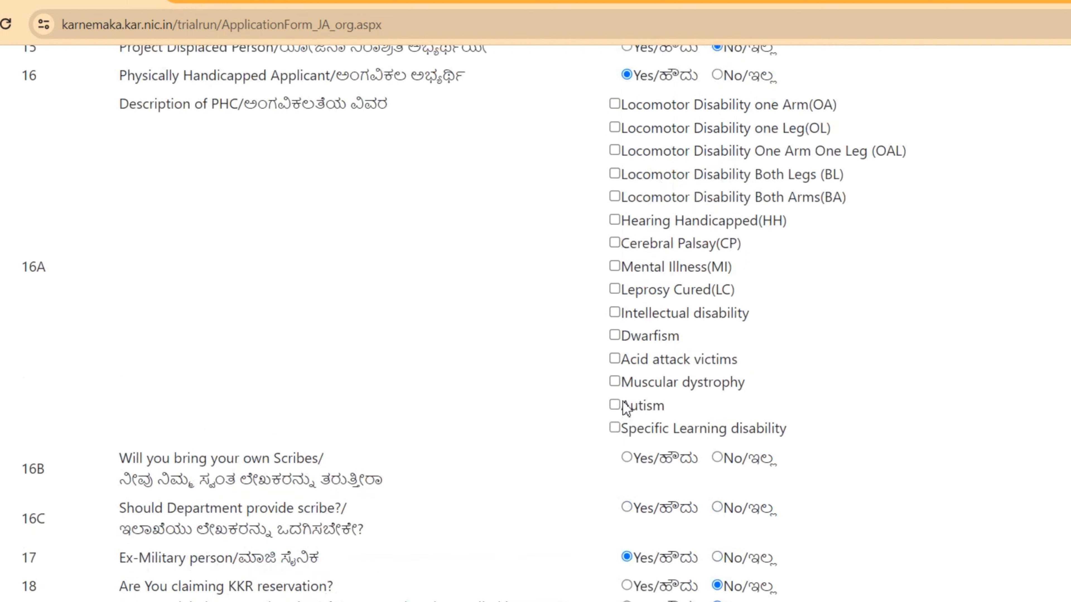
scroll(626, 407, down, 3)
scroll(643, 406, down, 3)
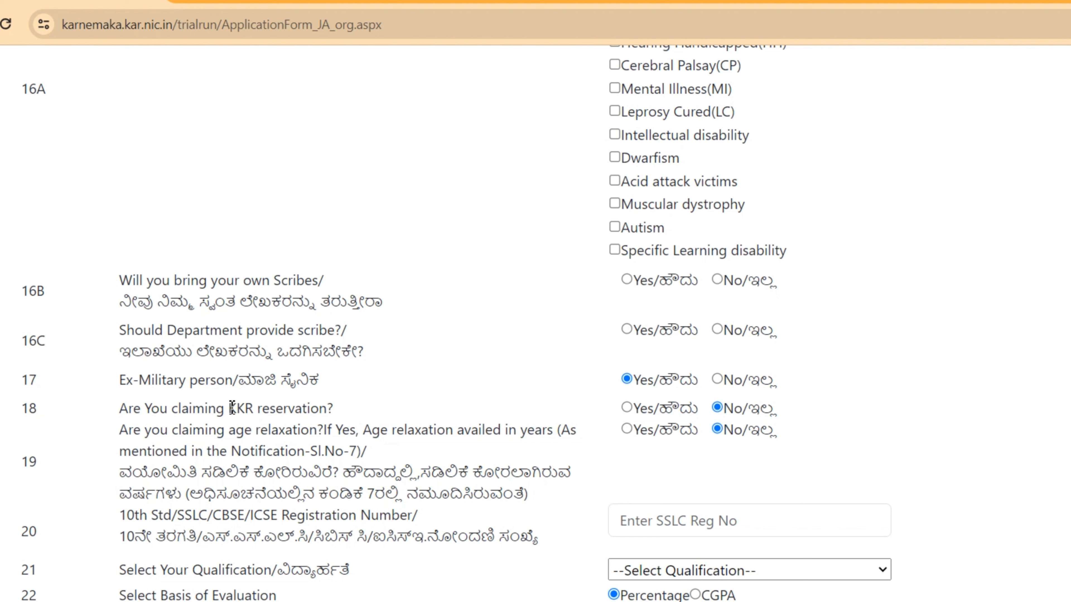
click(727, 385)
click(628, 408)
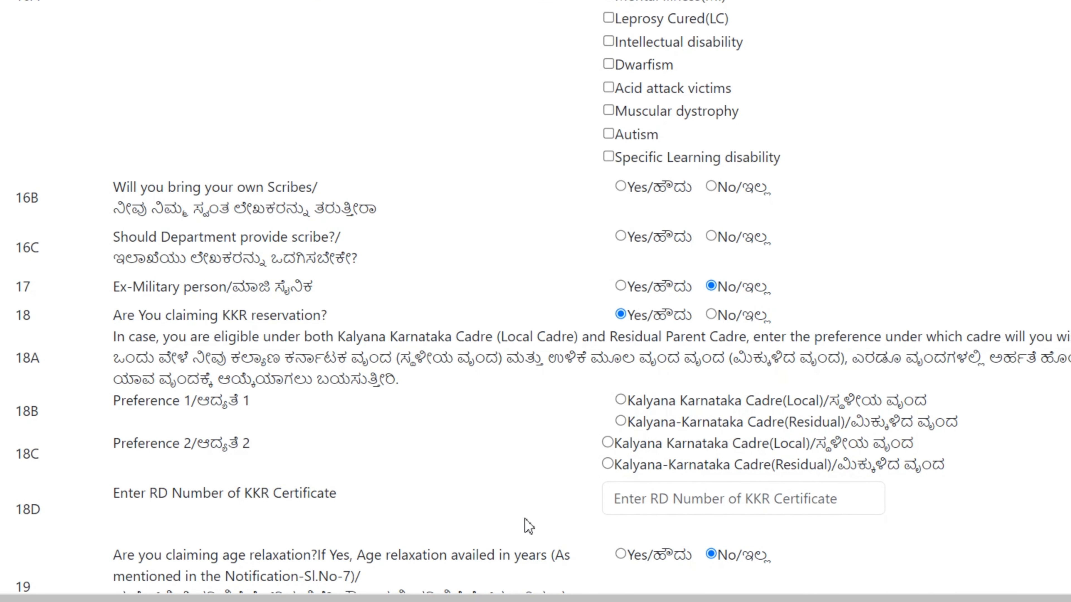
click(631, 502)
Step: Try Yes for claiming age relaxation, look through its categories and return the answer to No
scroll(656, 465, down, 2)
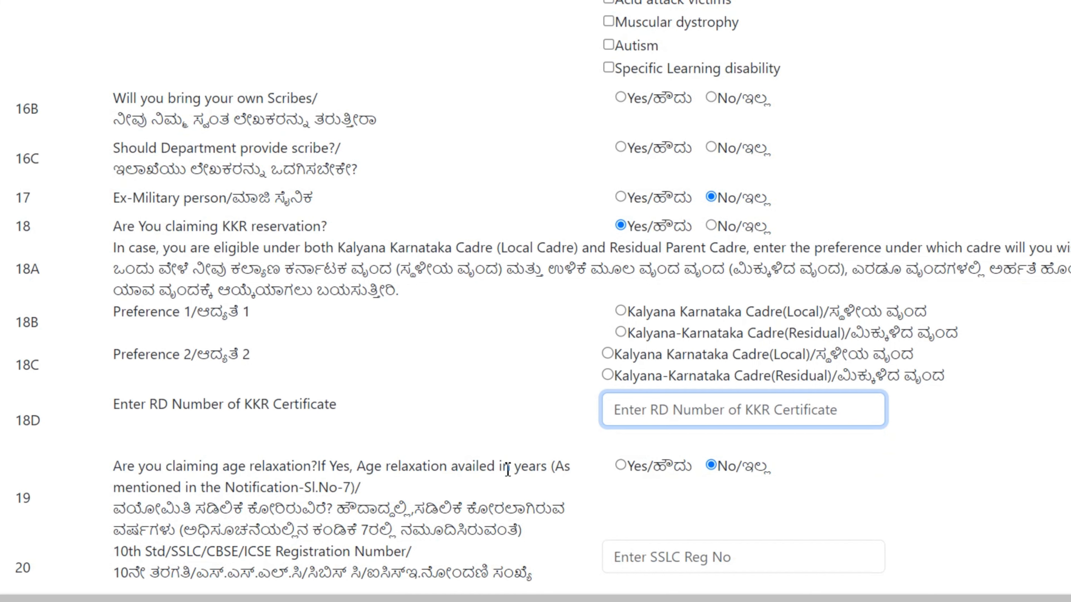
scroll(323, 501, down, 2)
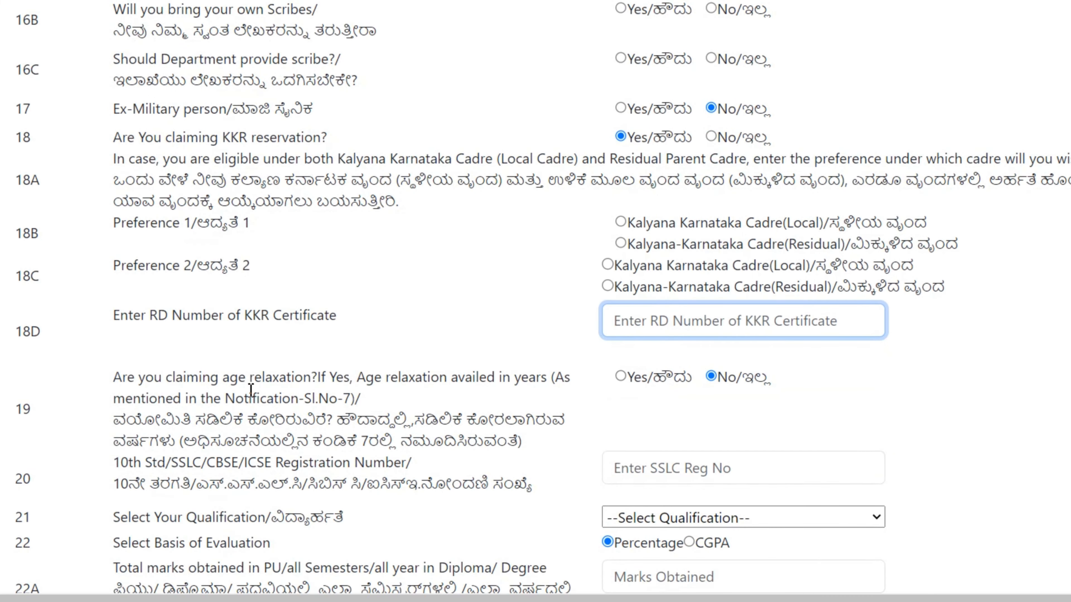
click(622, 377)
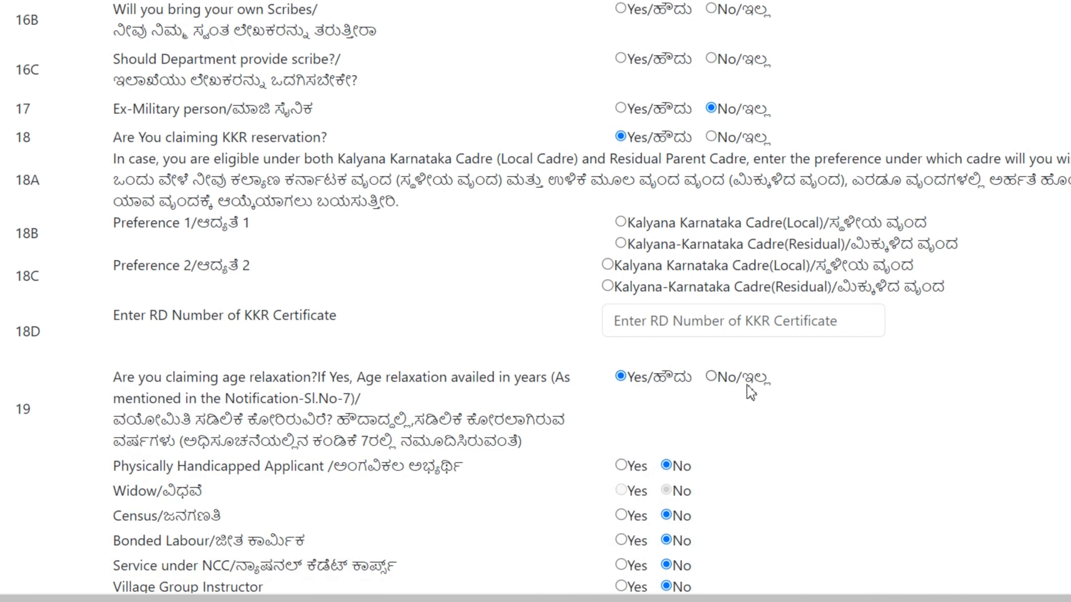
scroll(716, 386, down, 3)
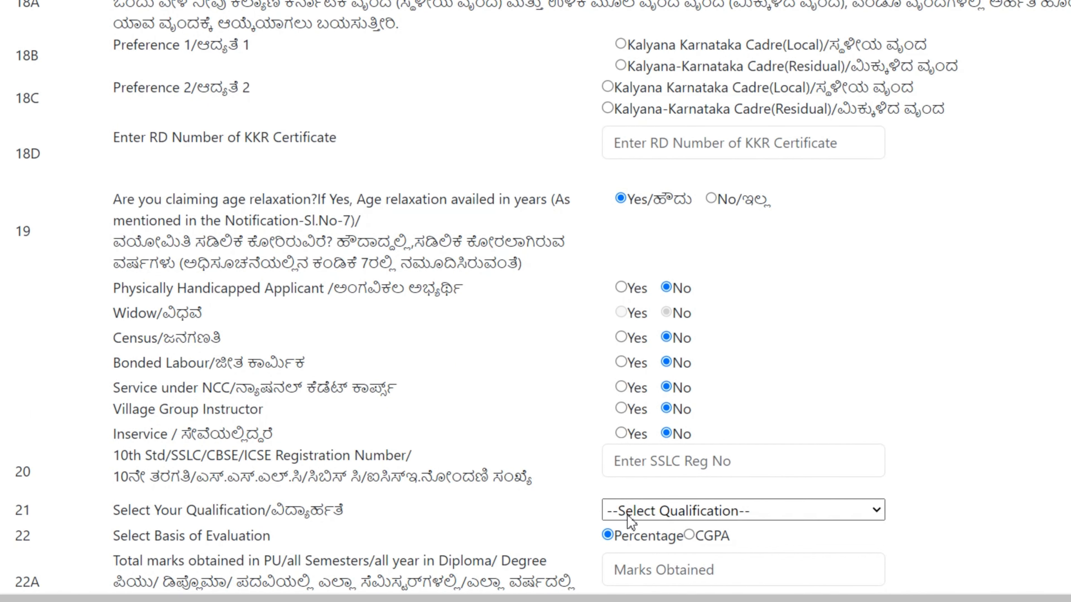
scroll(631, 525, down, 2)
click(711, 110)
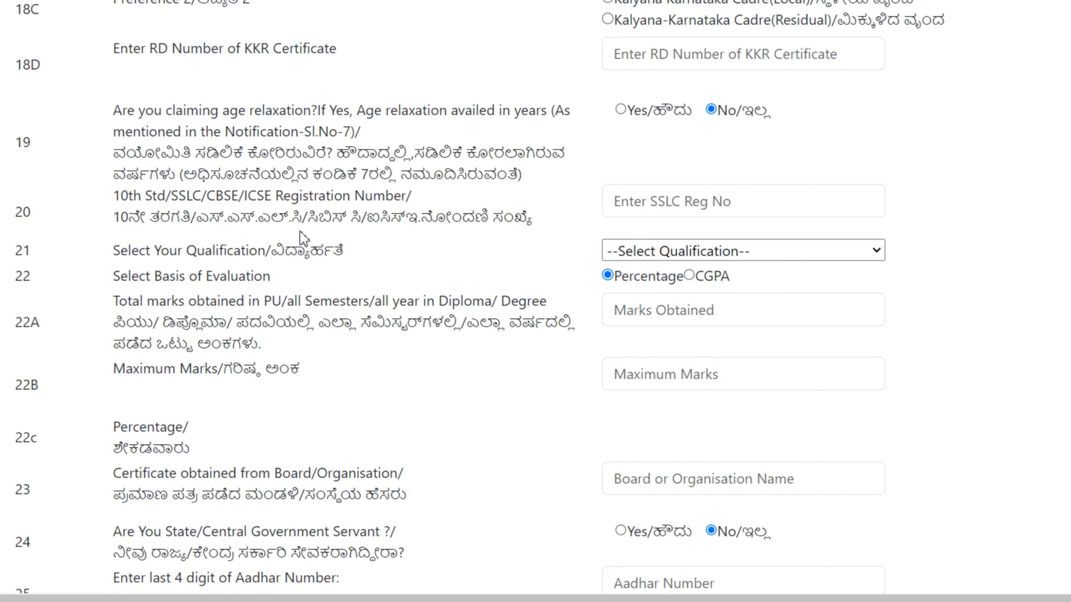
Step: Go through the empty SSLC registration number field and choose II PUC or Equivalent as the qualification
click(626, 214)
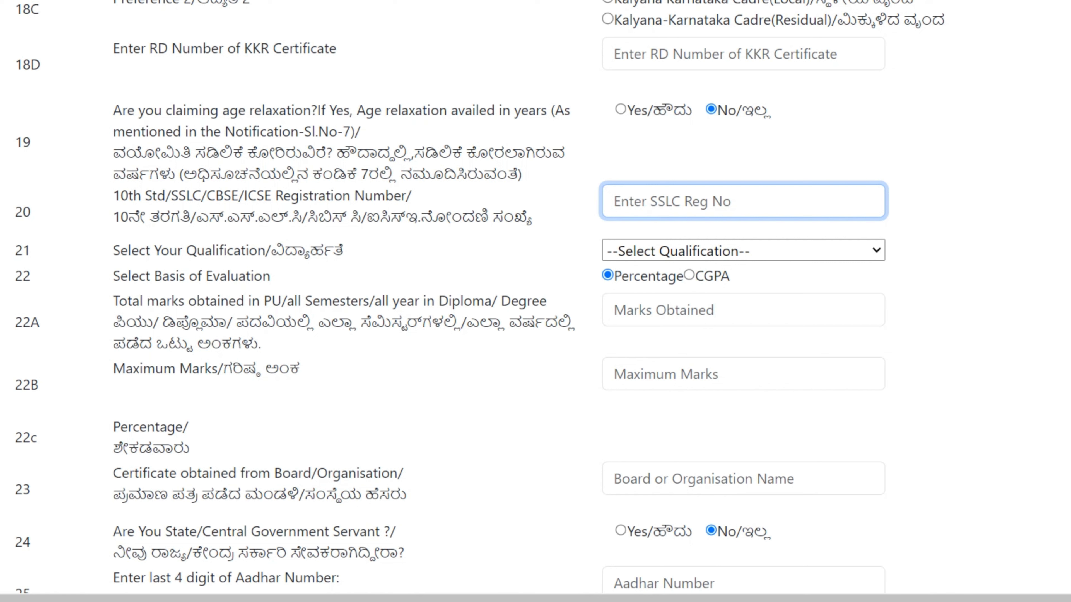
click(662, 256)
click(677, 292)
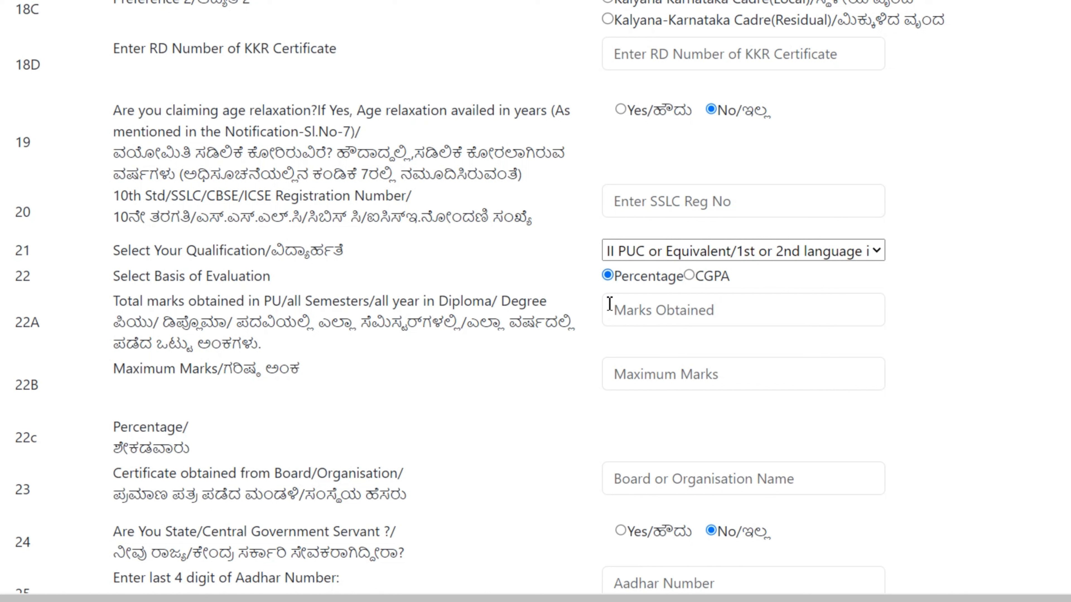
Step: Enter 559 as the total marks obtained and 600 as the maximum marks so the percentage is calculated
click(638, 308)
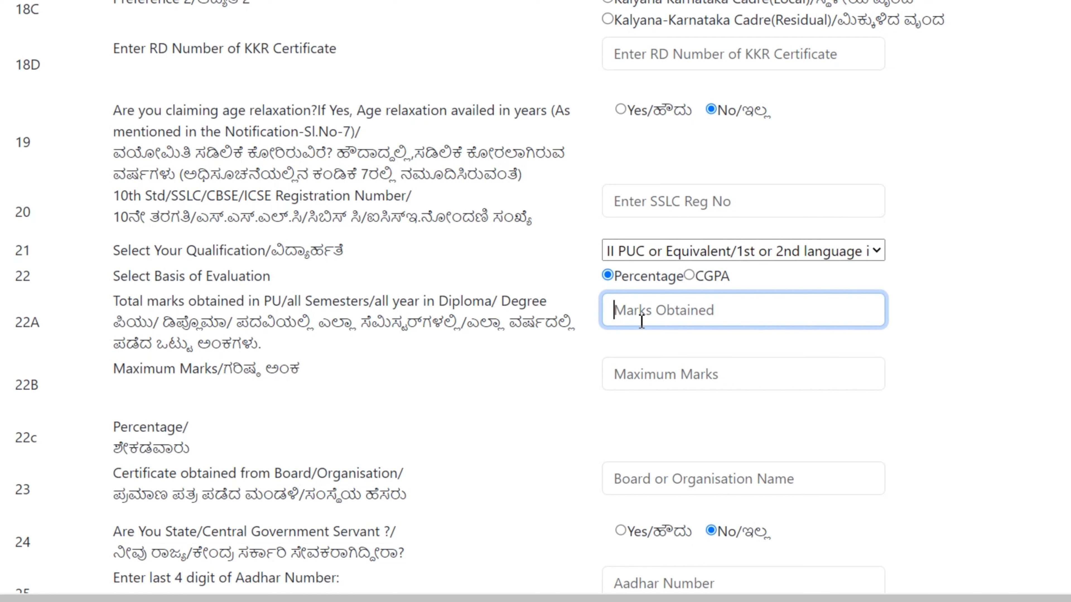
text(559)
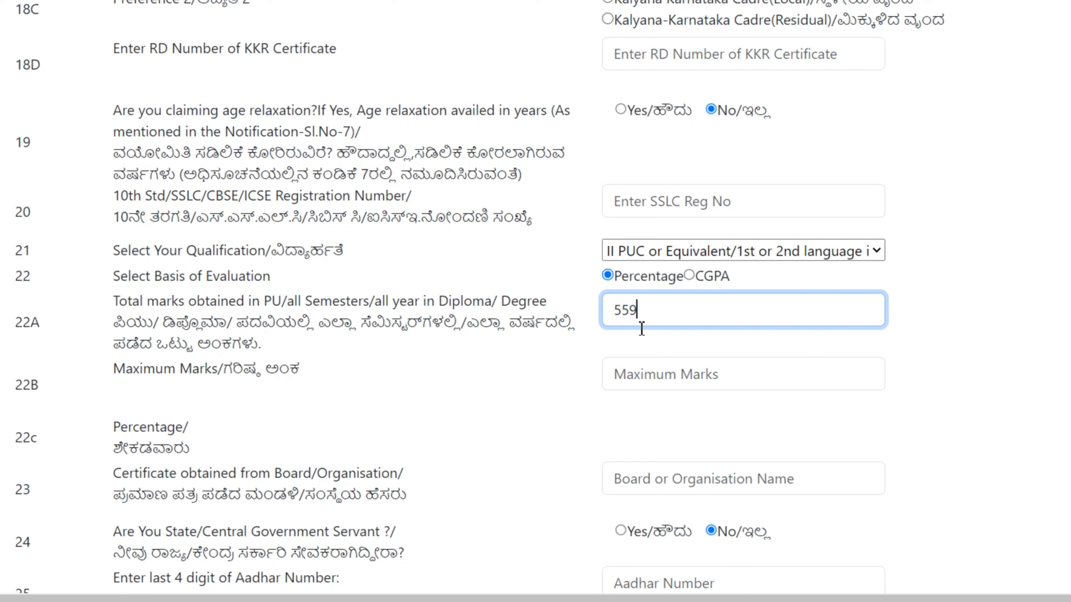
click(678, 381)
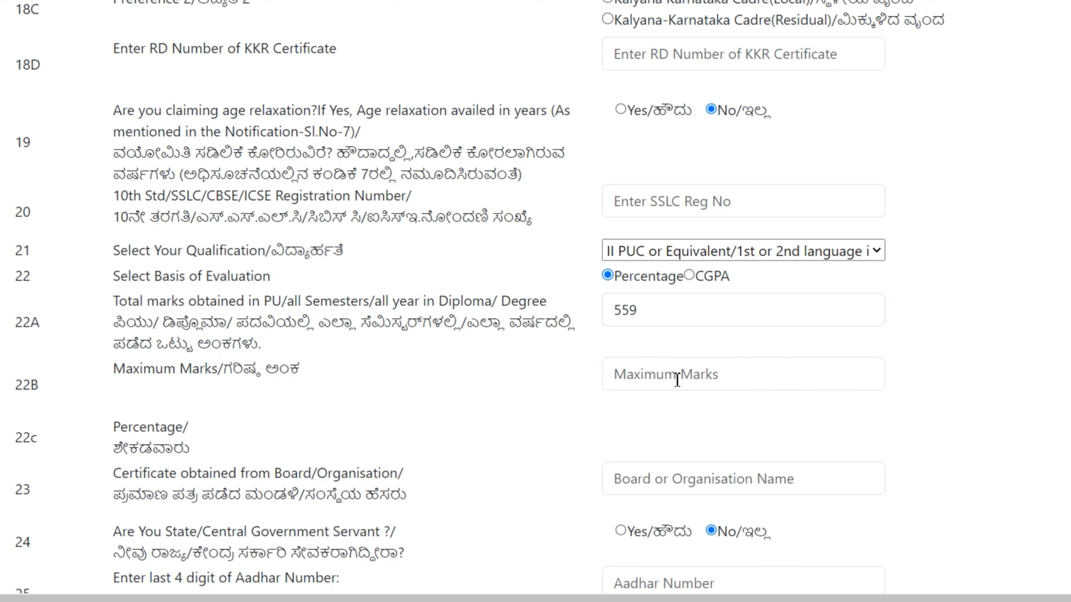
click(677, 381)
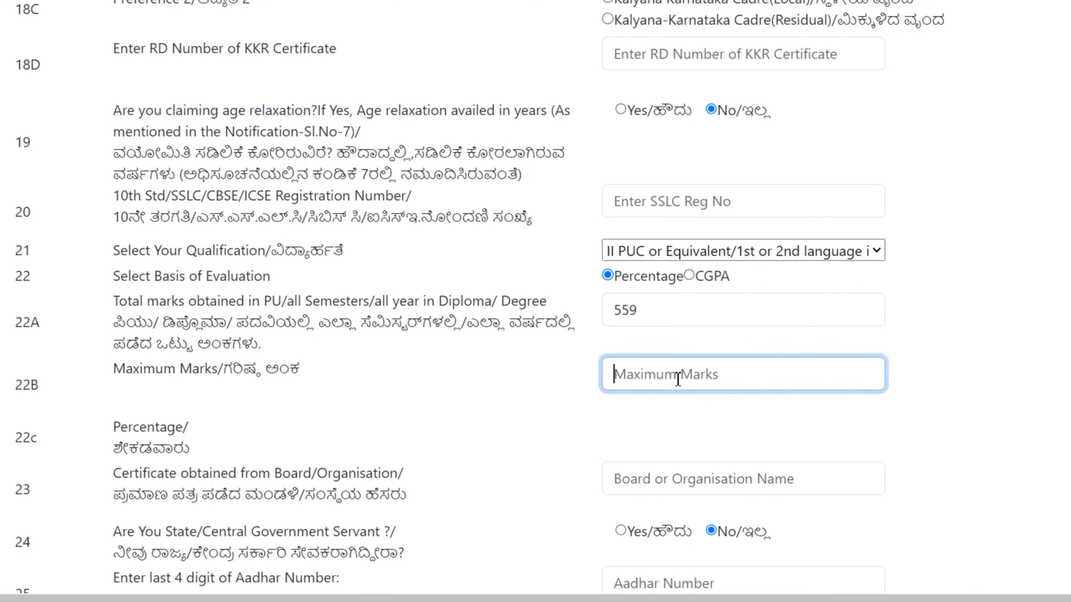
text(600)
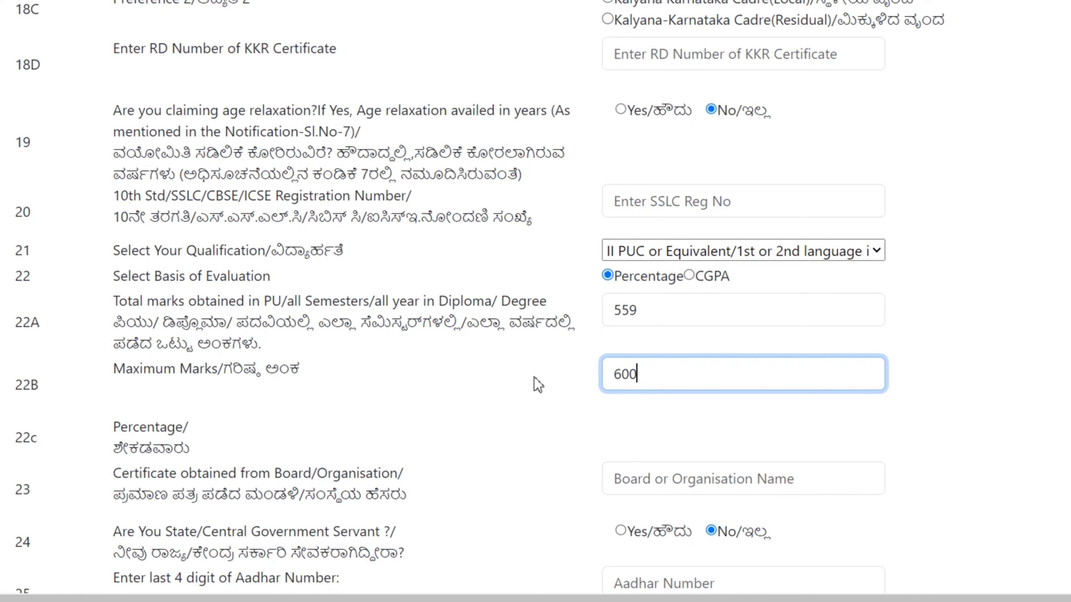
click(530, 387)
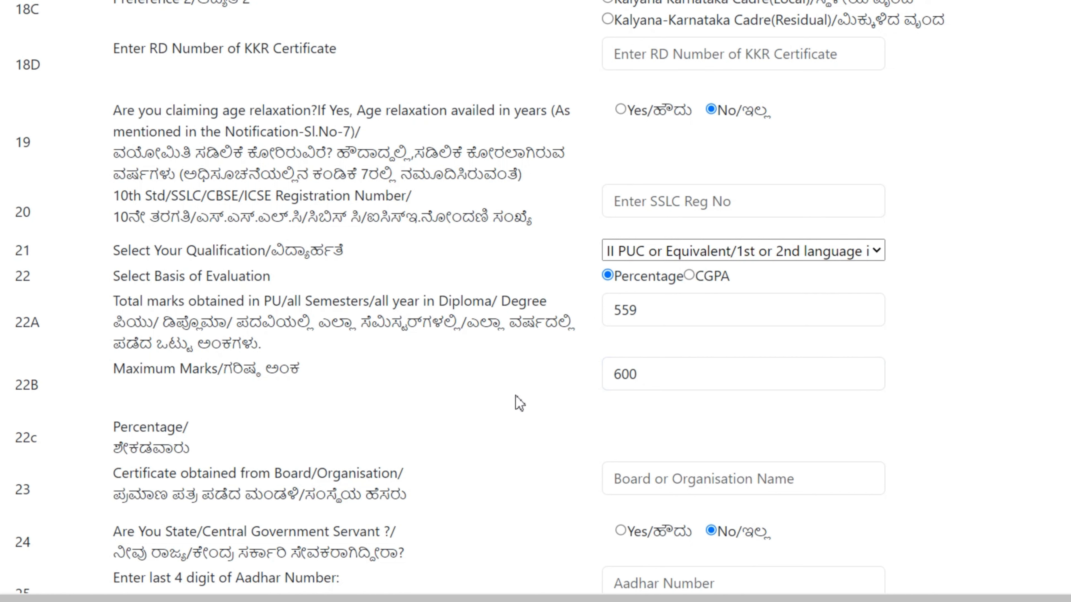
scroll(554, 378, down, 2)
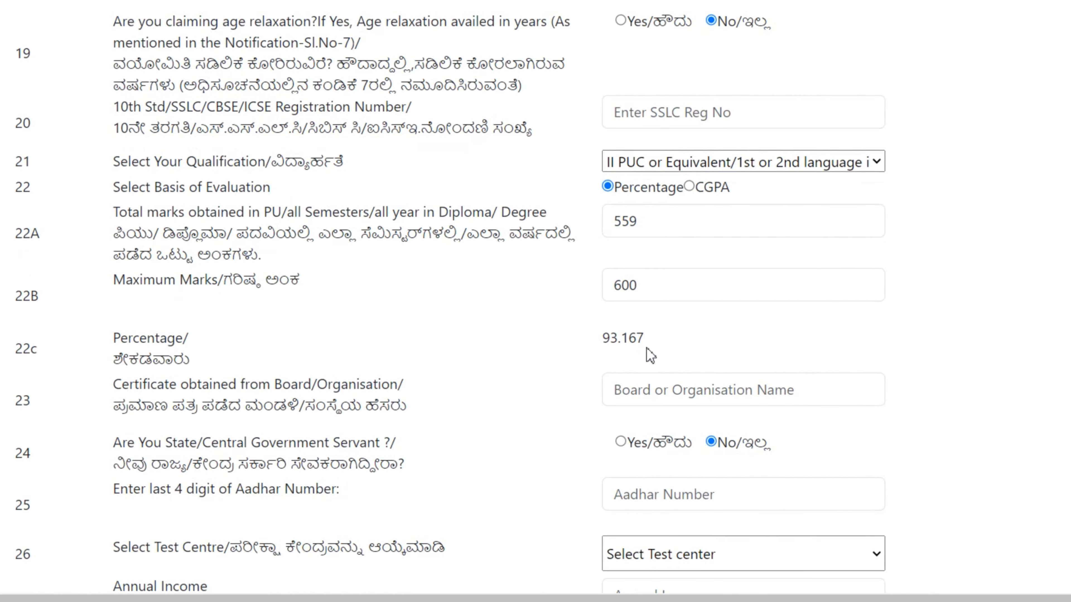
Step: Try the special characters -, = and / in the board or organisation name field and clear them again
scroll(651, 355, down, 6)
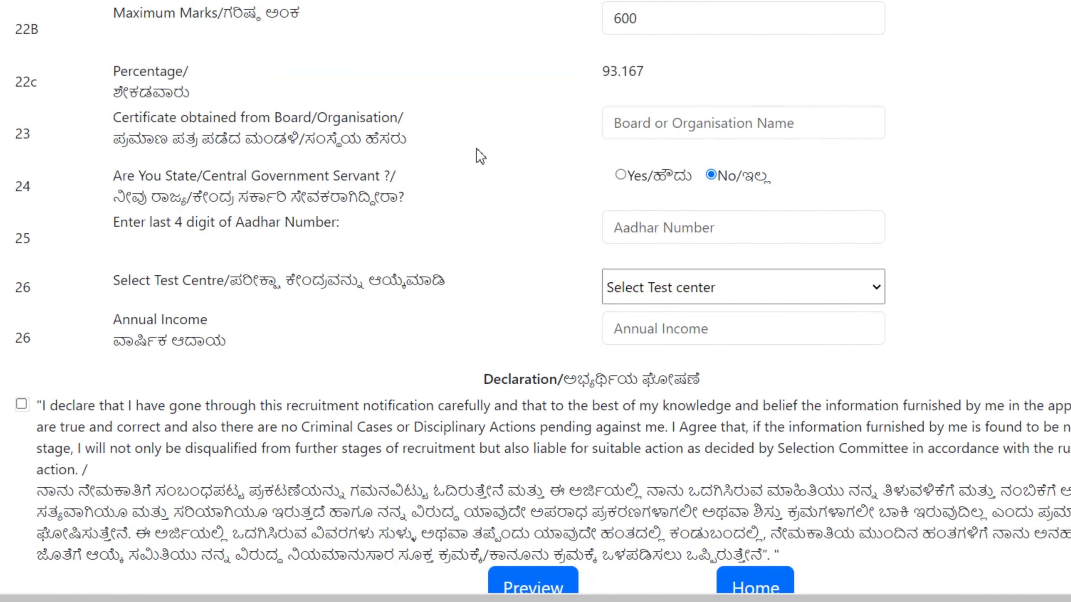
click(630, 133)
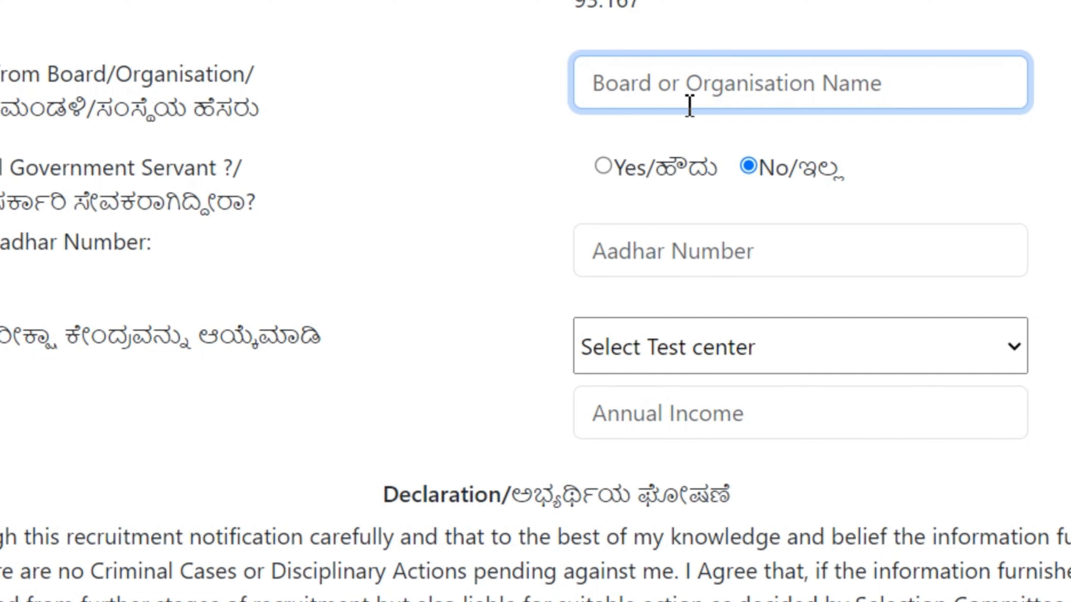
text(-=)
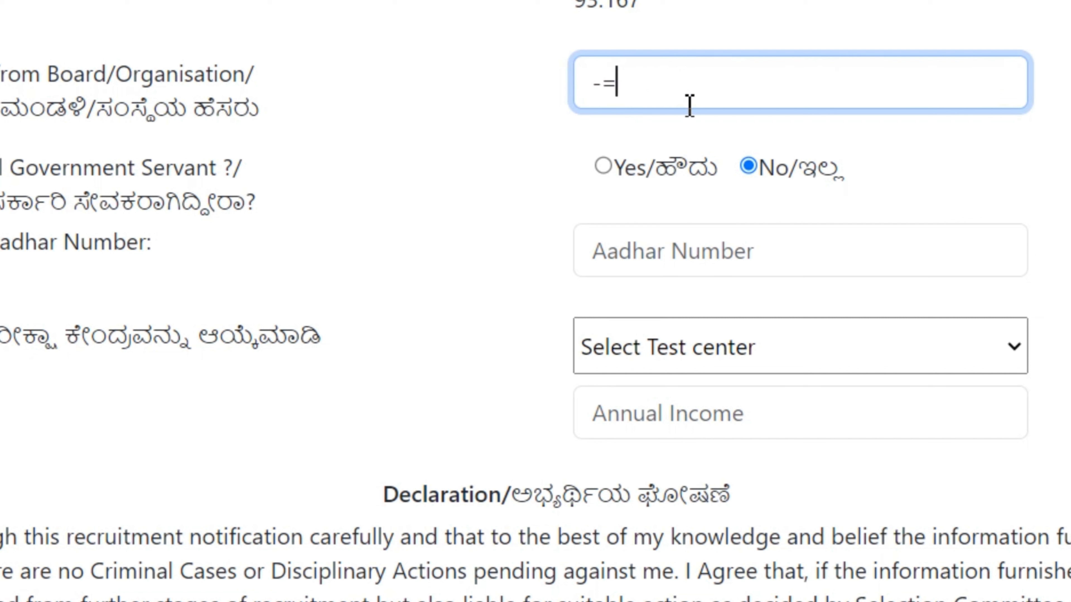
text(/)
key(BackSpace)
key(BackSpace)
key(BackSpace)
Step: Enter DEPARTMENT OF PRE UNIVERSITY EDUCATION as the board or organisation that issued the certificate
text(DEPARTM)
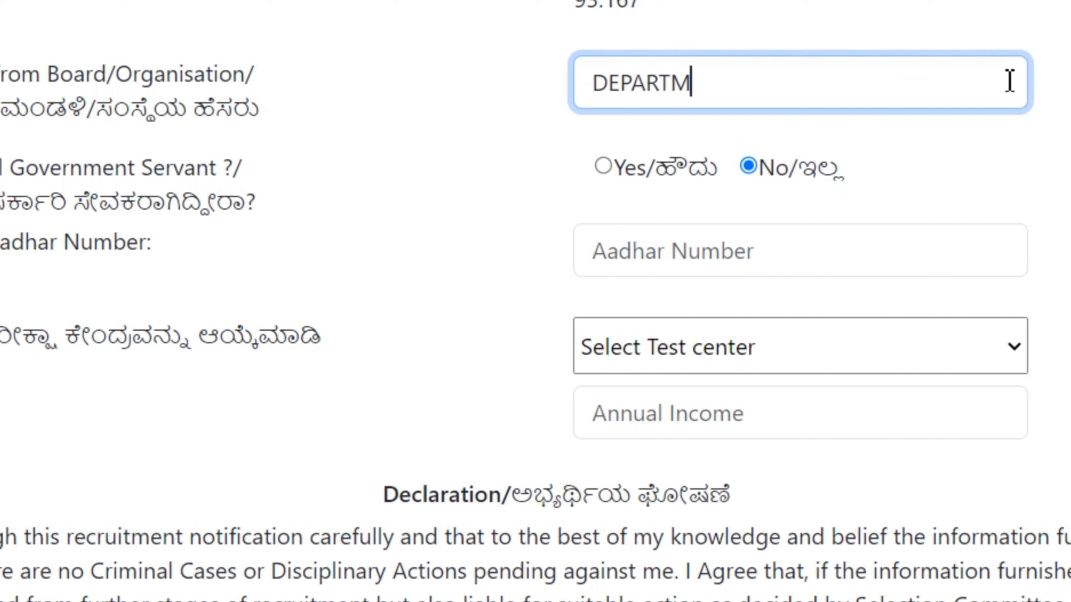
text(ENT OF PRE)
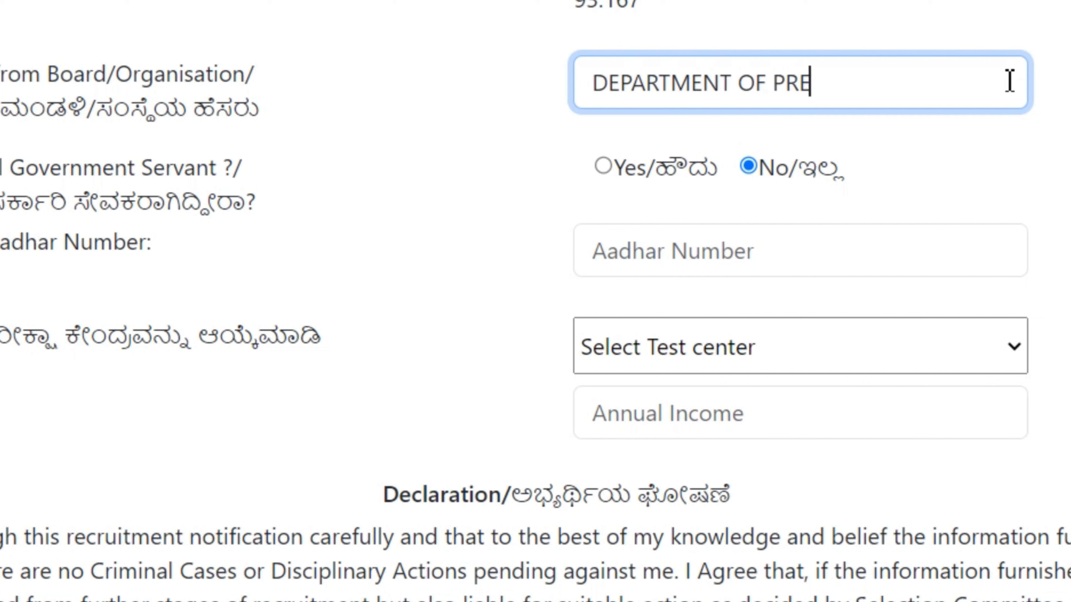
text( UNIVERSITY EDUCAT)
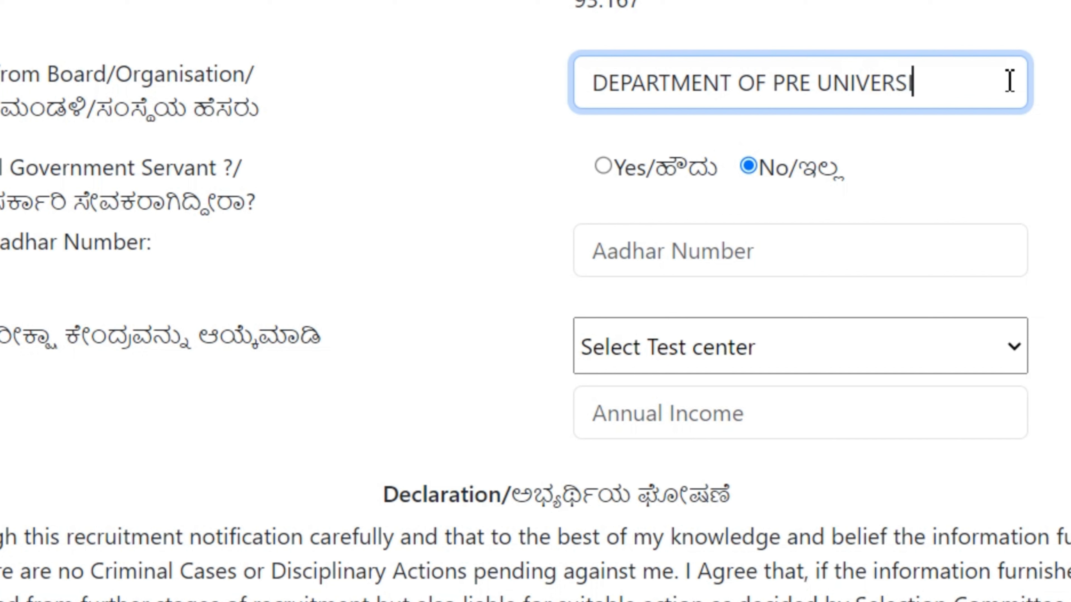
text(ION)
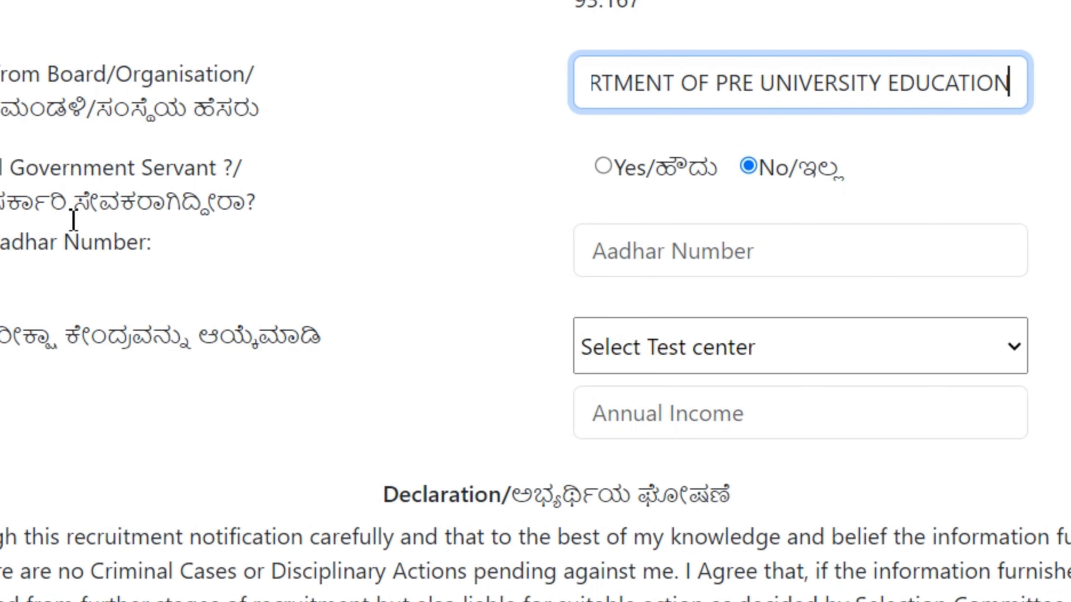
Step: Try Yes for being a State/Central Government servant and return the answer to No
click(631, 198)
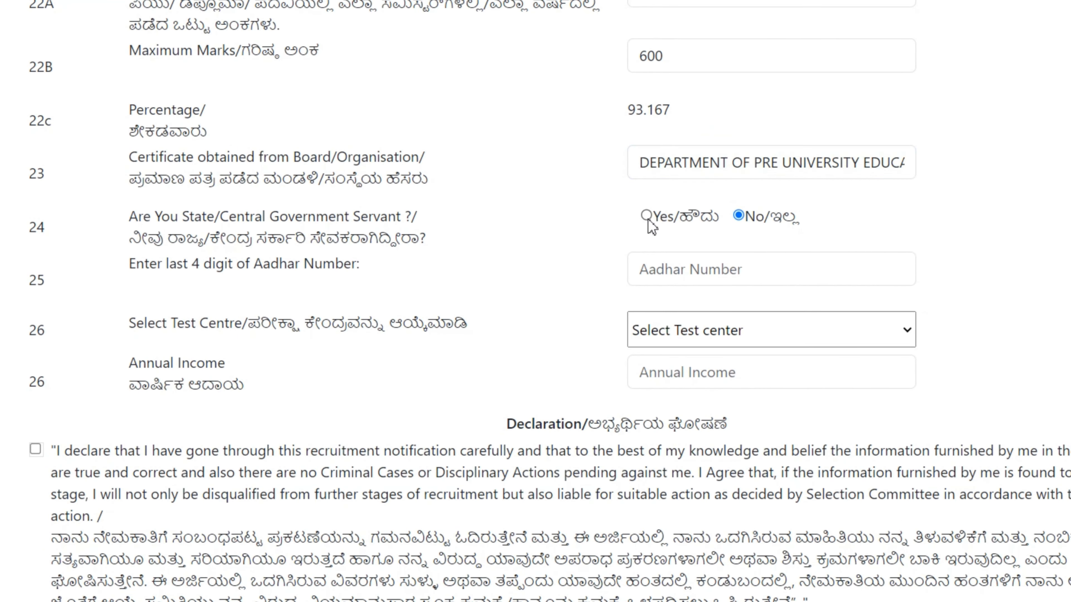
click(668, 264)
click(737, 217)
Step: Select DAVANAGERE as the test centre and accept the applicant's declaration at the end of the form
click(640, 276)
scroll(640, 276, down, 1)
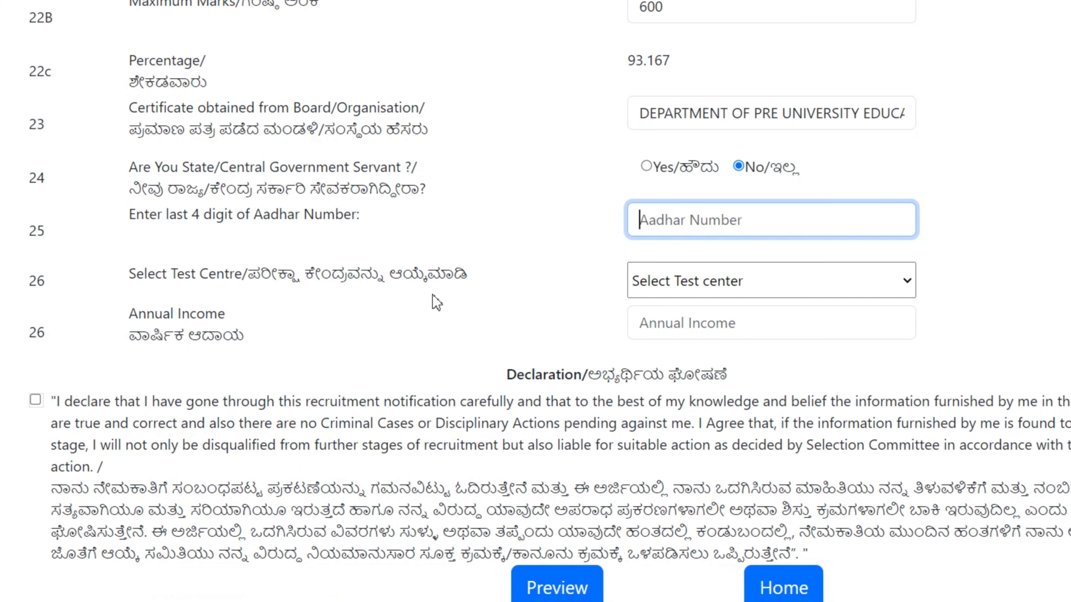
click(830, 338)
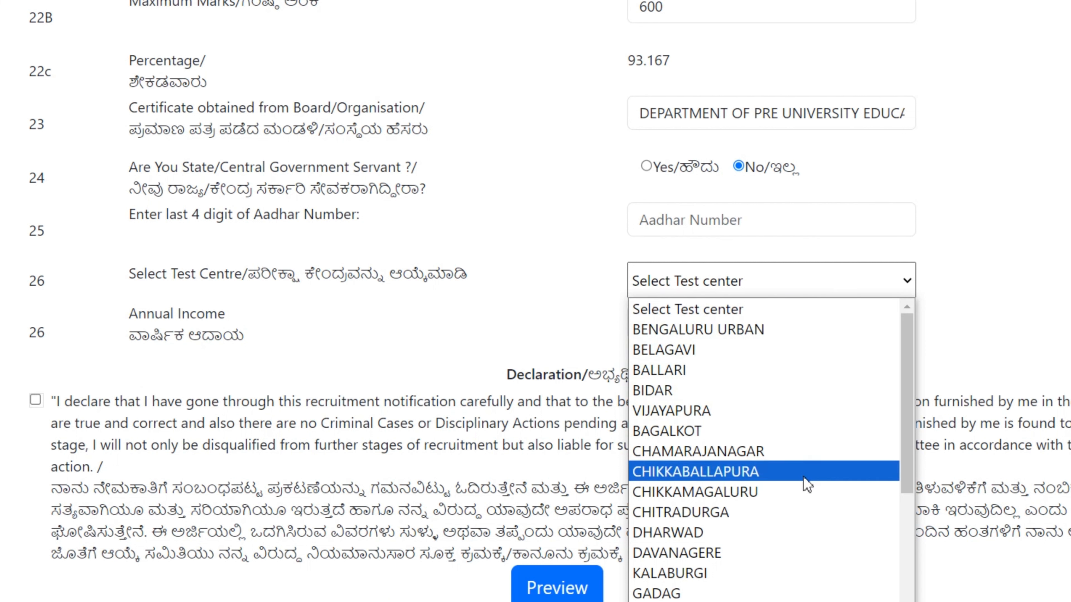
scroll(834, 426, down, 5)
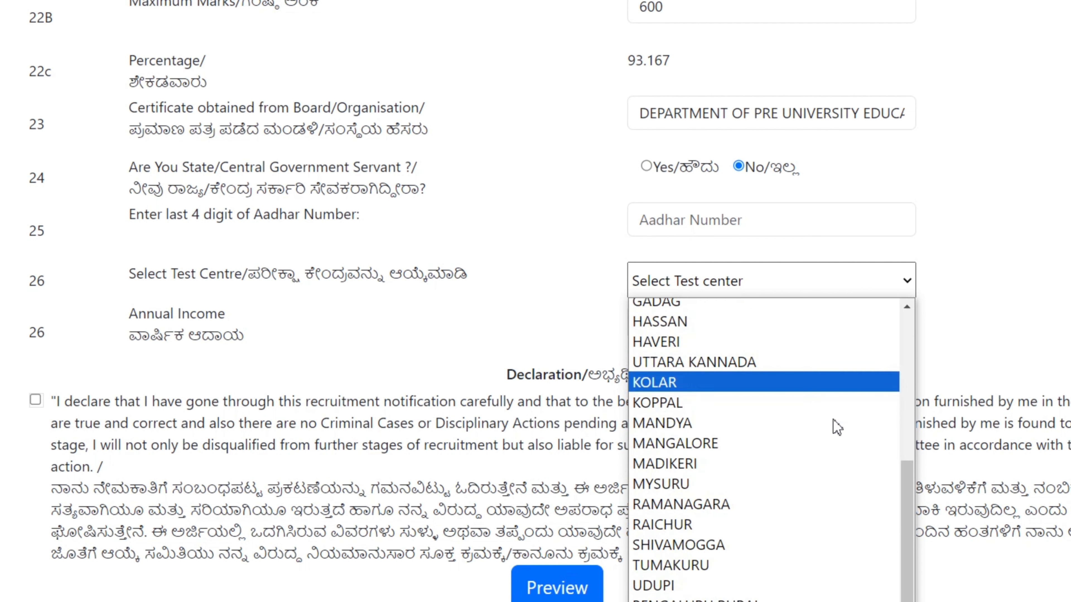
scroll(837, 427, up, 5)
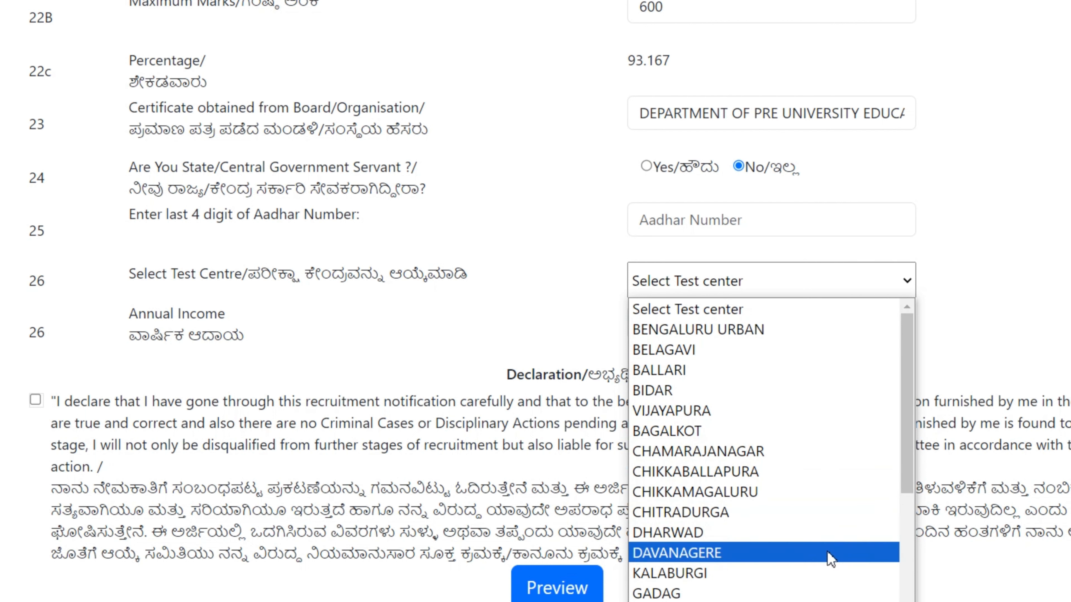
click(829, 559)
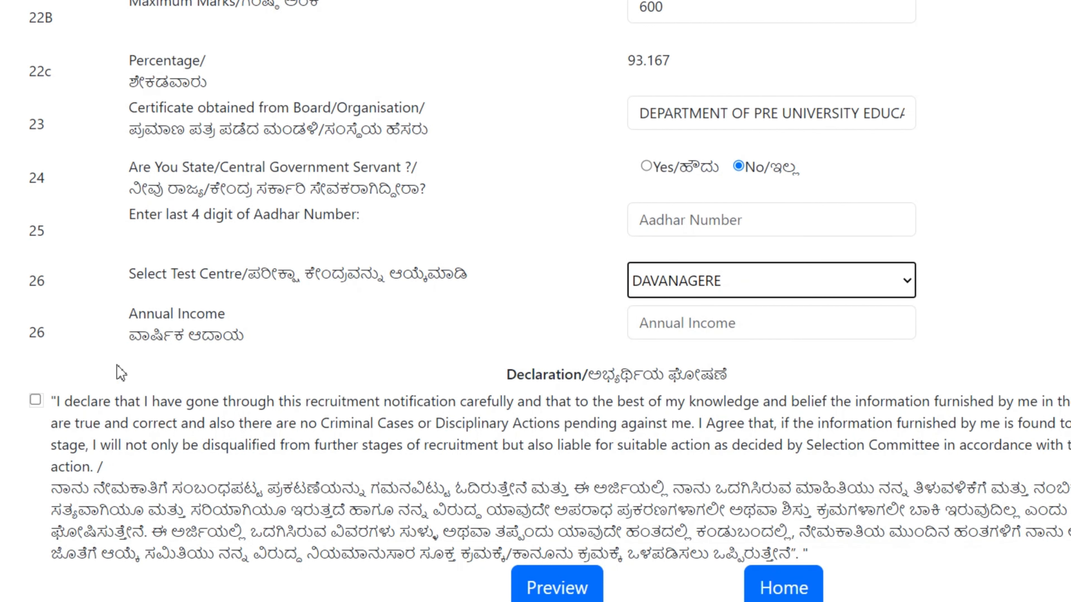
click(664, 323)
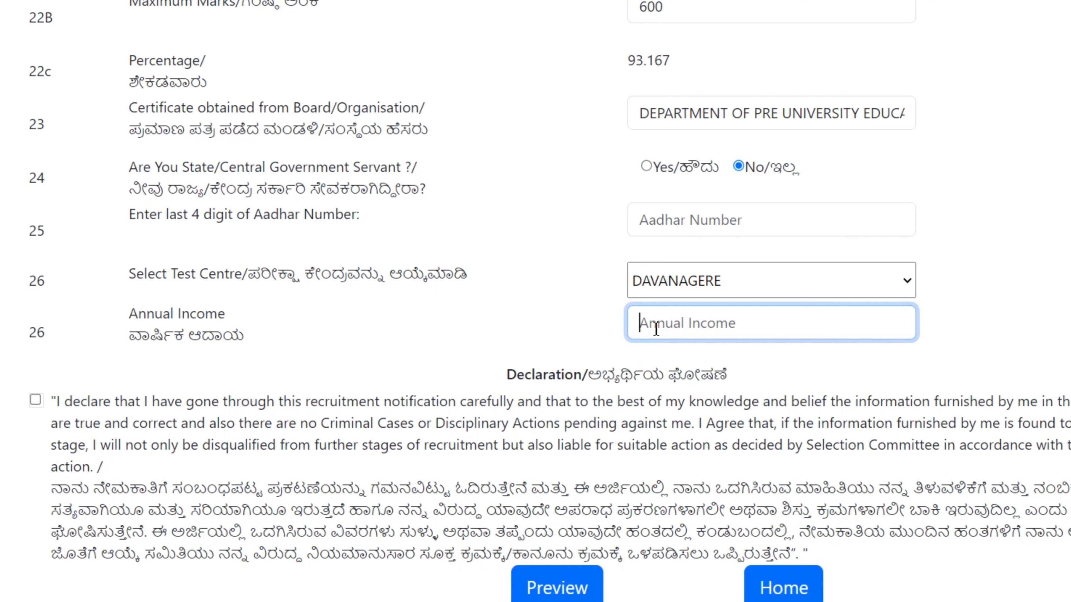
click(36, 400)
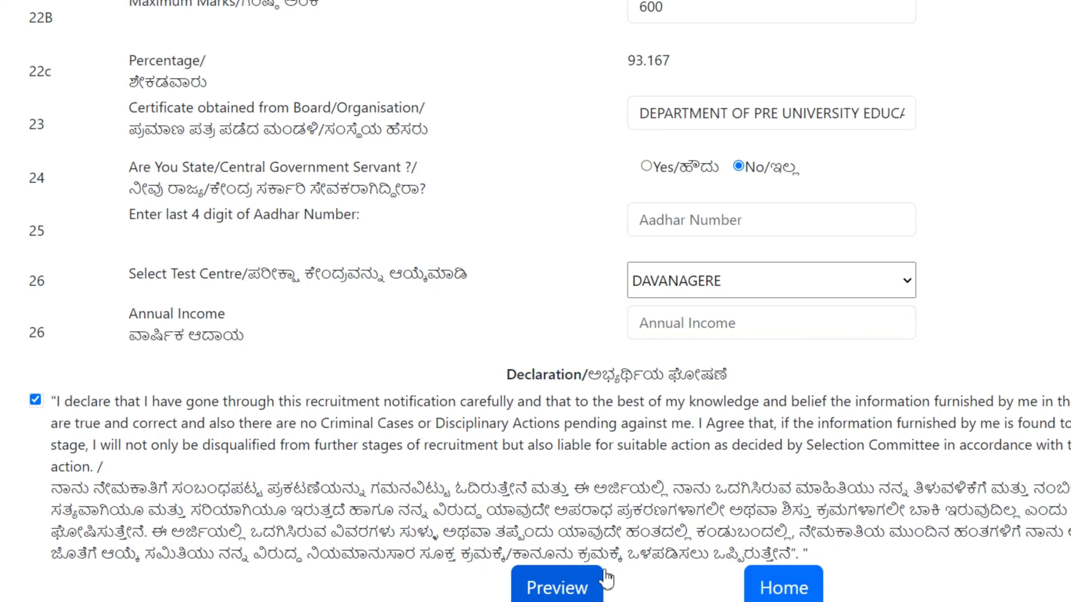
Step: Review the whole application form from the post selection through the reservation and qualification entries to the declaration
scroll(640, 544, up, 15)
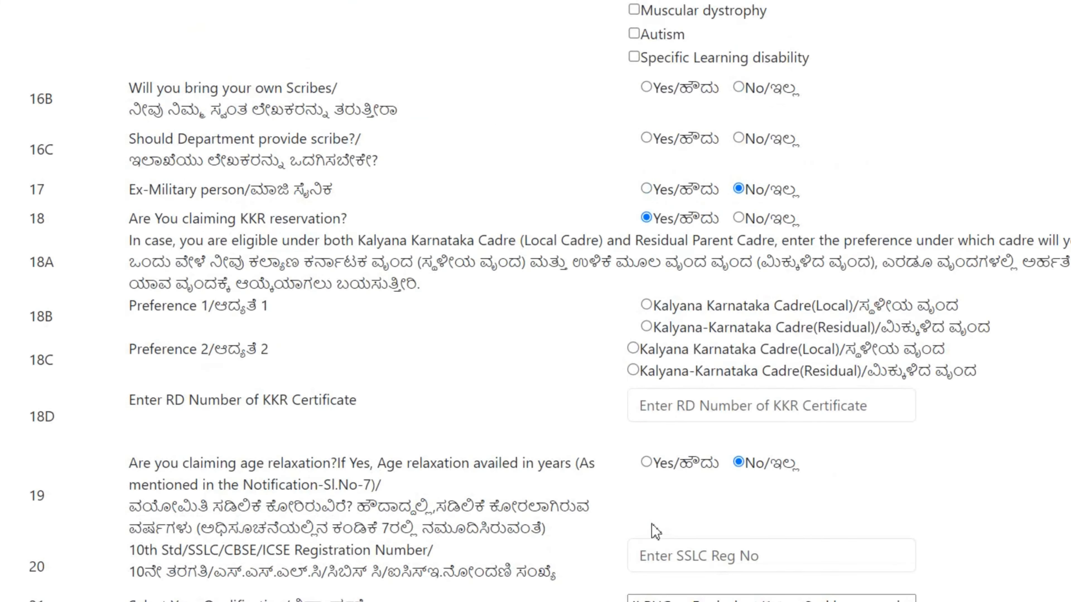
scroll(656, 533, up, 12)
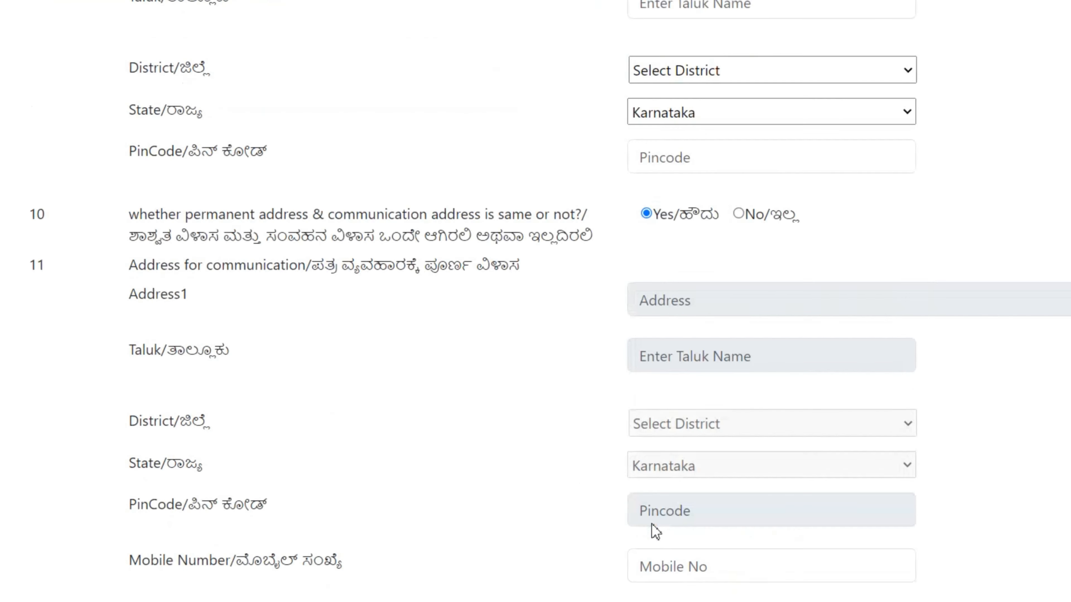
scroll(655, 532, up, 5)
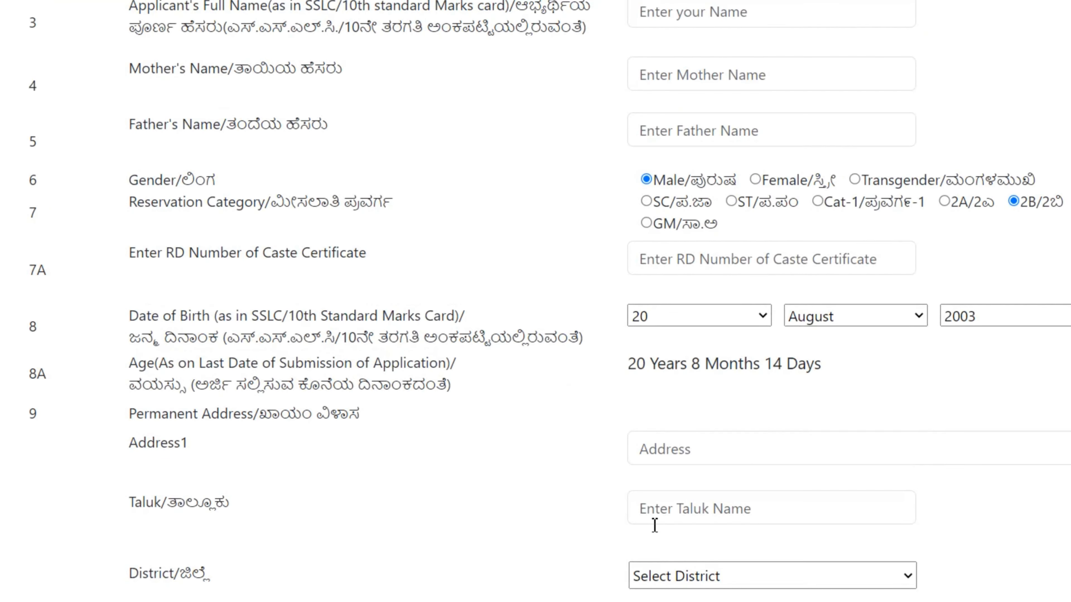
scroll(654, 525, up, 5)
scroll(655, 525, down, 10)
scroll(654, 525, up, 10)
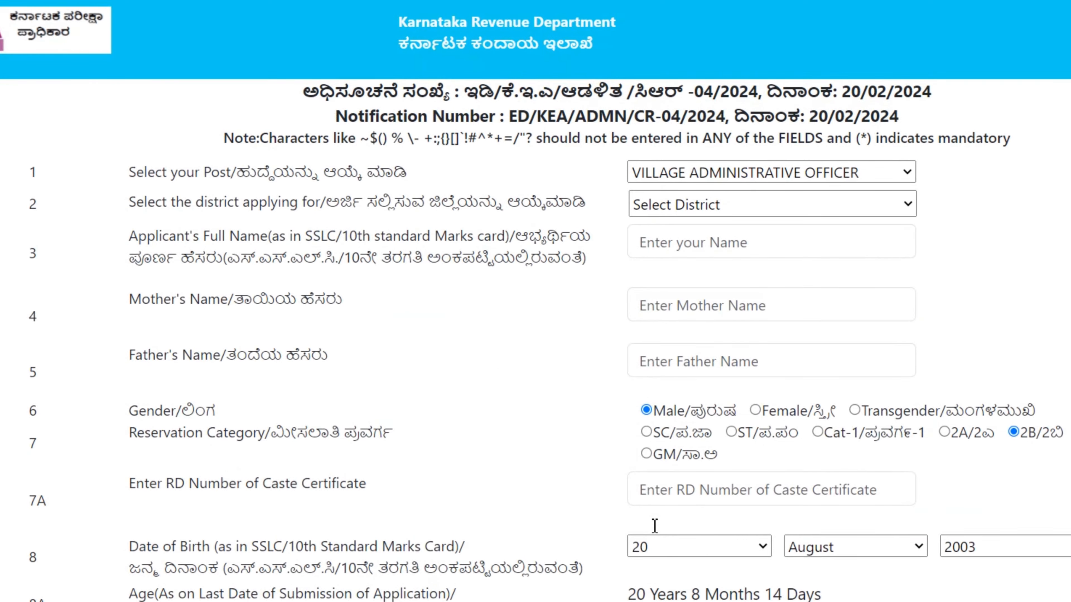
scroll(656, 527, down, 10)
scroll(685, 440, down, 15)
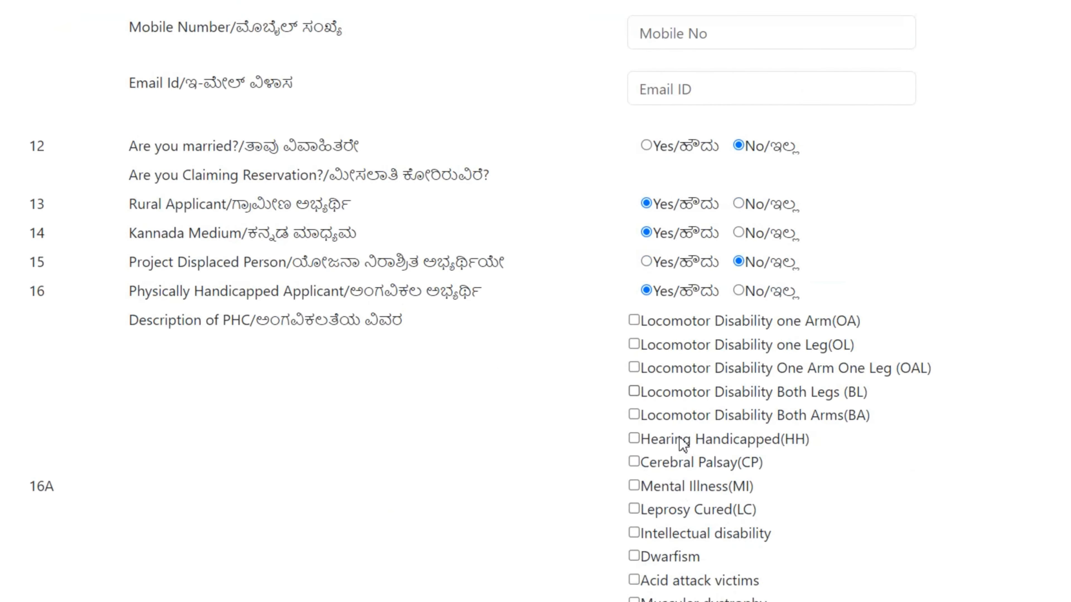
scroll(684, 444, down, 10)
scroll(682, 533, down, 15)
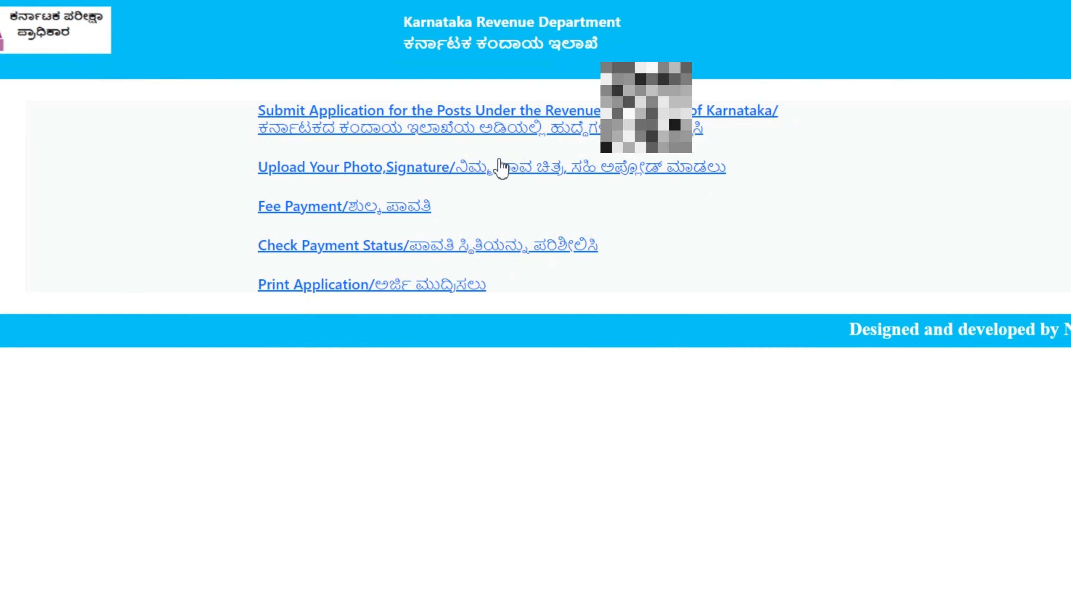
Step: Open the photo and signature upload service and authenticate with the application ID and date of birth
click(511, 168)
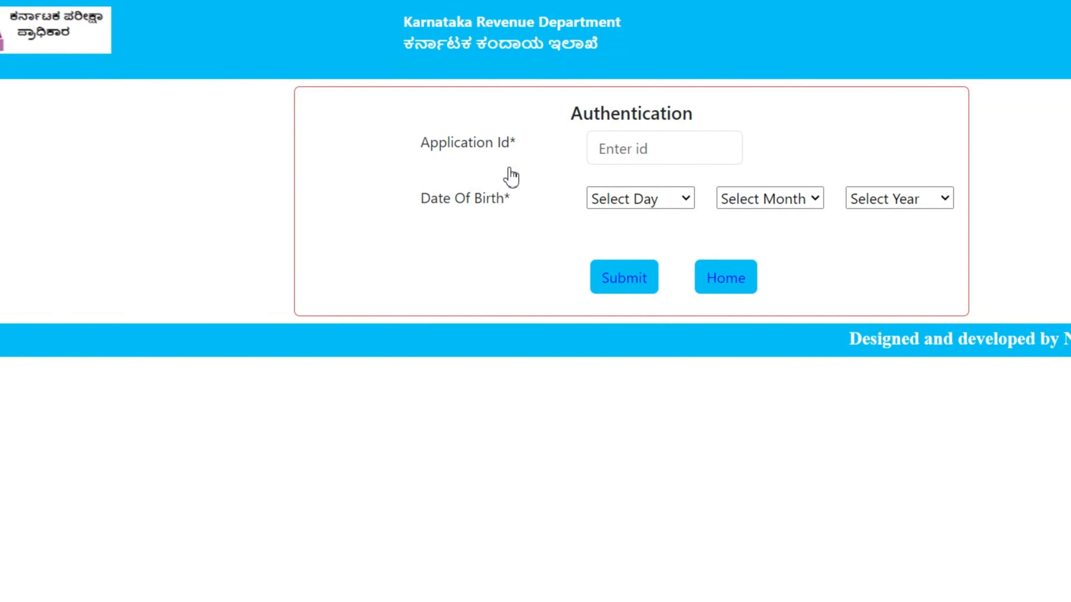
click(624, 148)
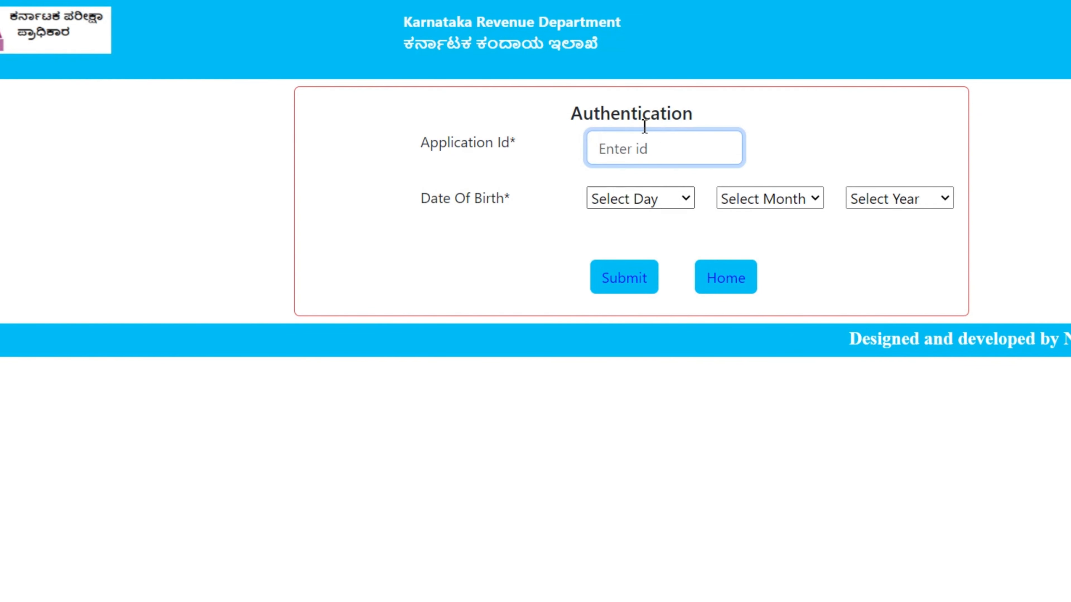
click(668, 209)
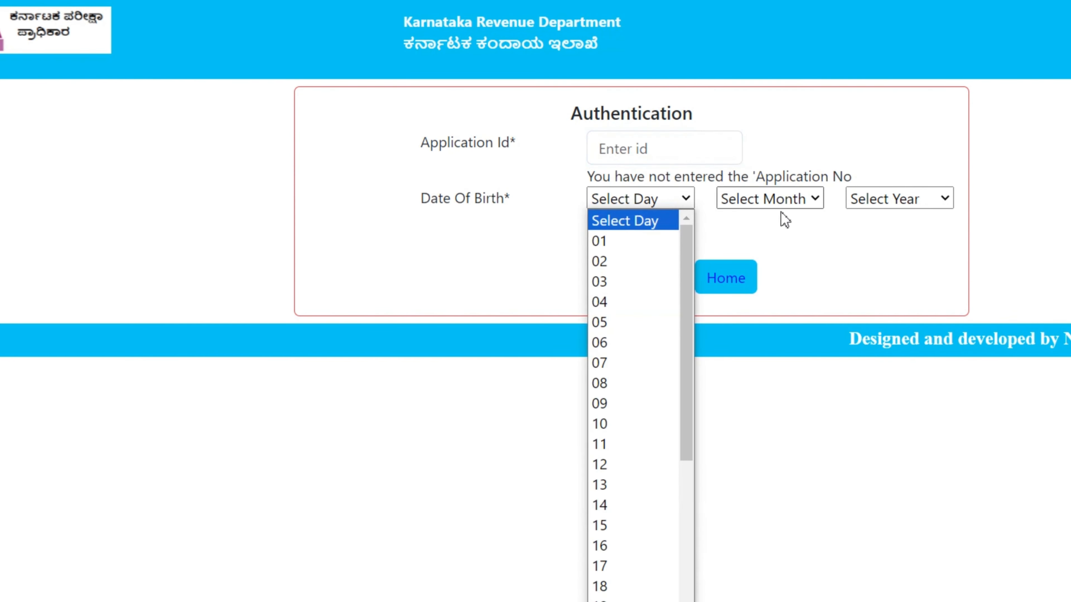
click(769, 198)
click(891, 211)
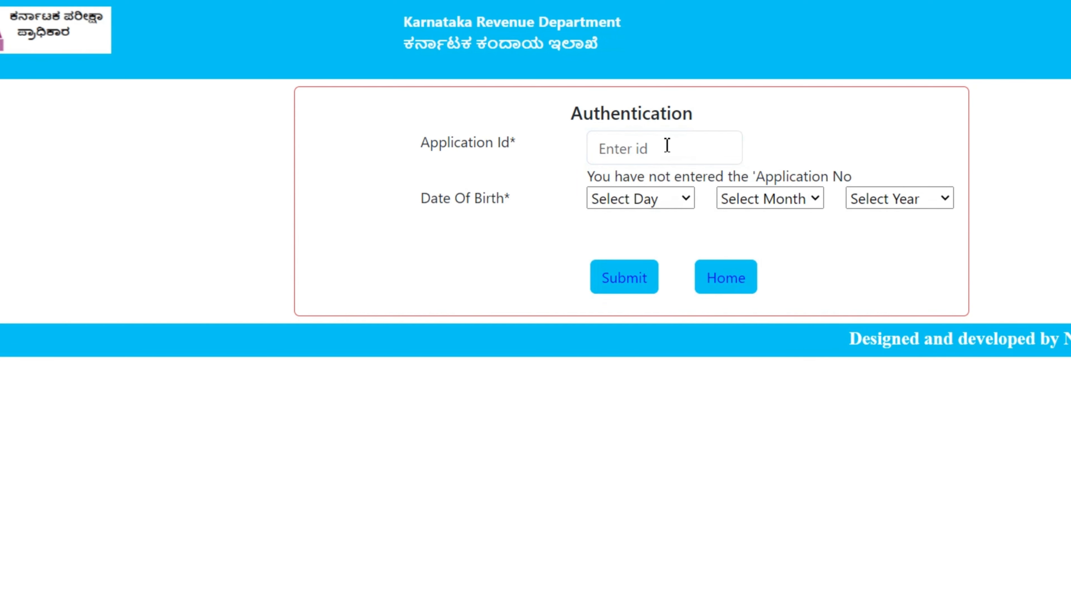
click(645, 297)
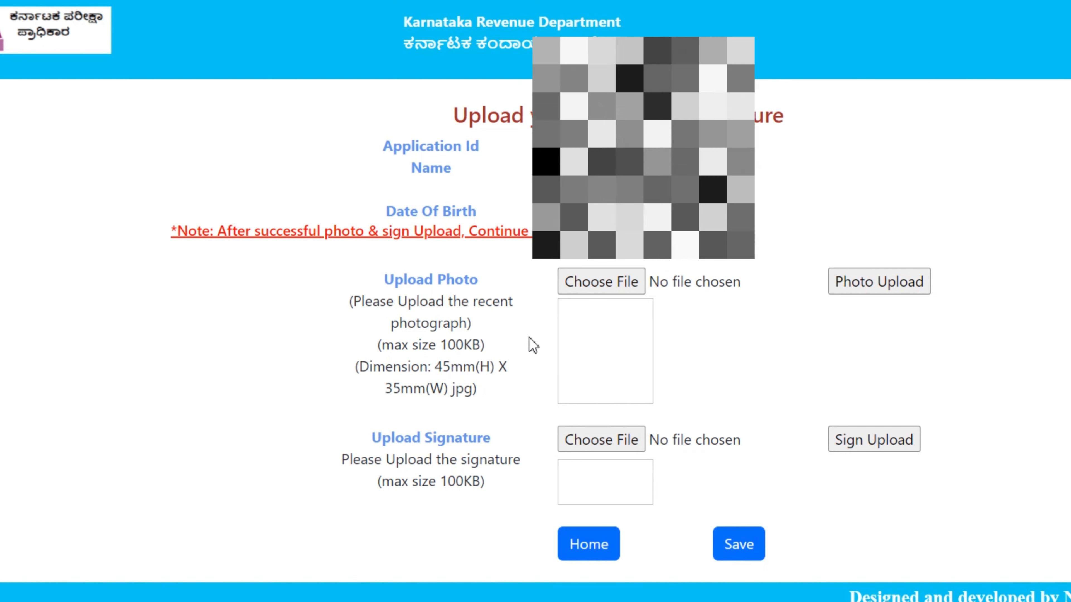
Step: Choose the image IMG-20240419-WA0000 as the applicant's photo and upload it
click(597, 282)
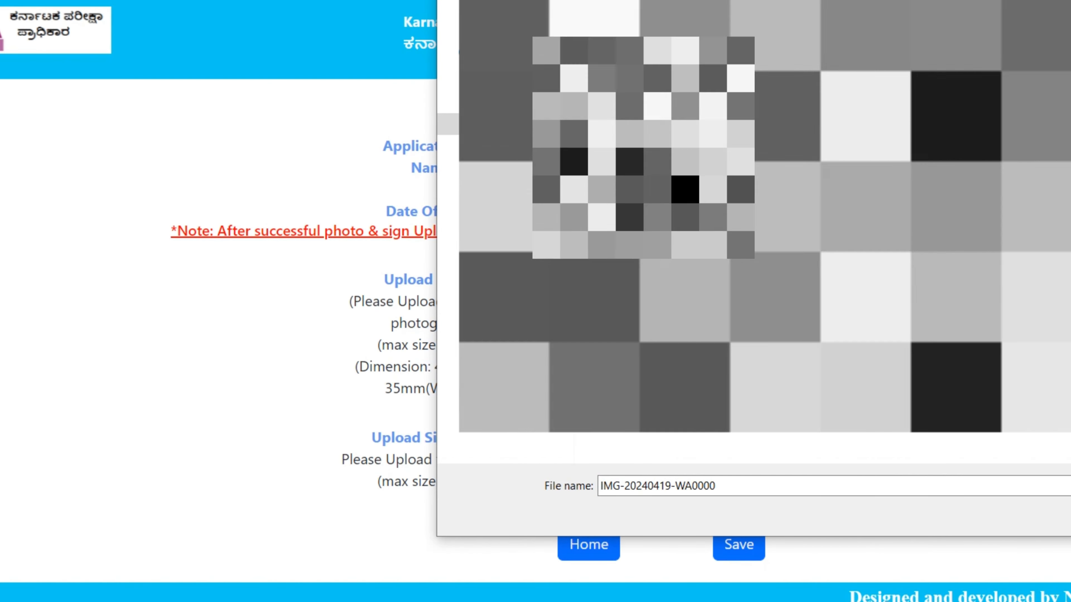
double_click(767, 329)
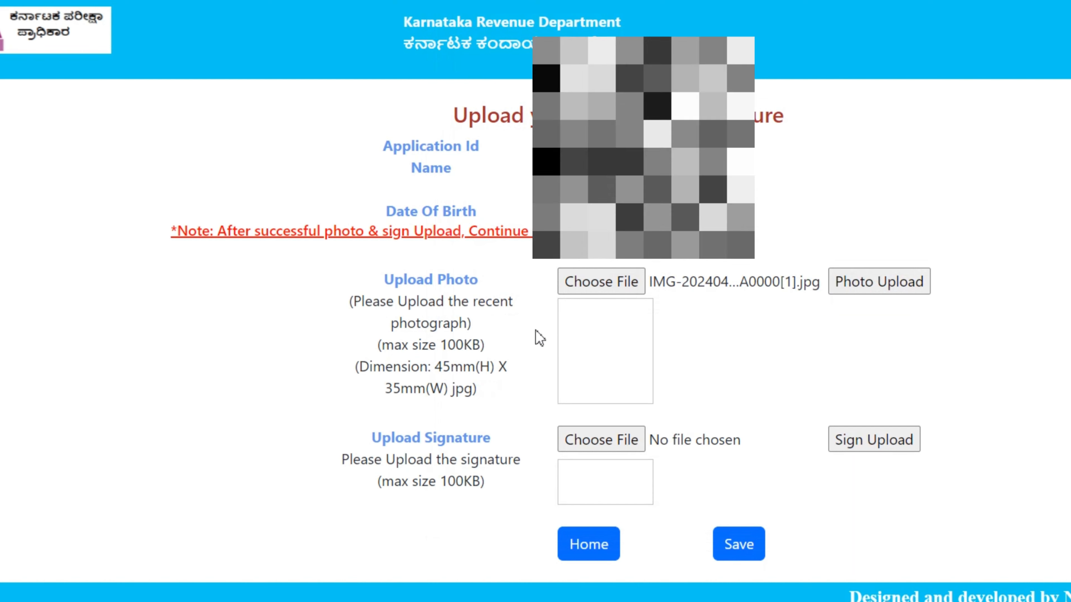
click(905, 286)
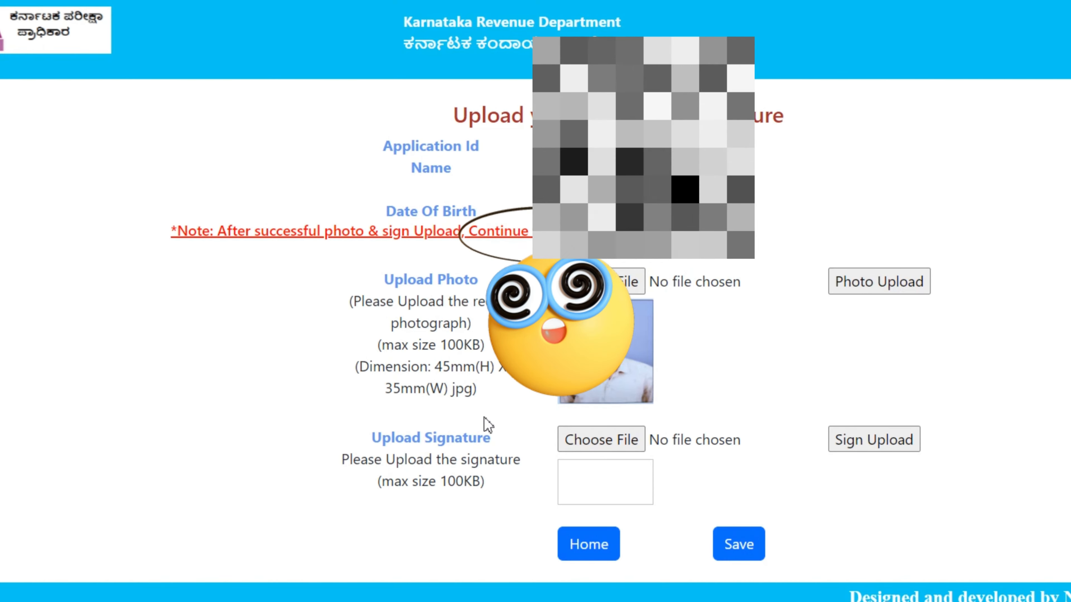
Step: Choose the image 20240418_154940 as the applicant's signature and upload it
click(579, 443)
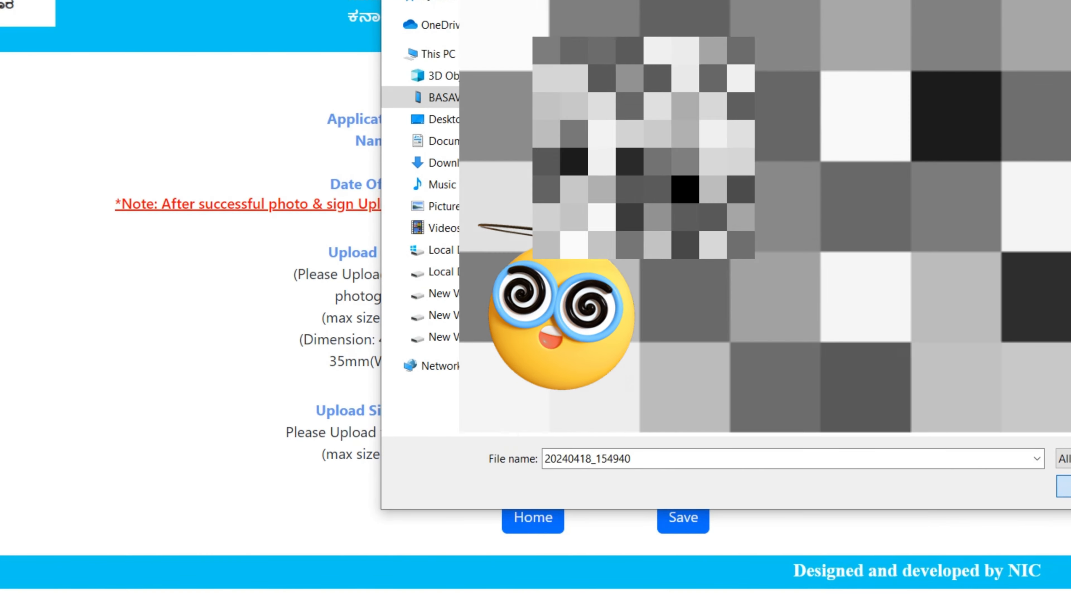
click(1063, 485)
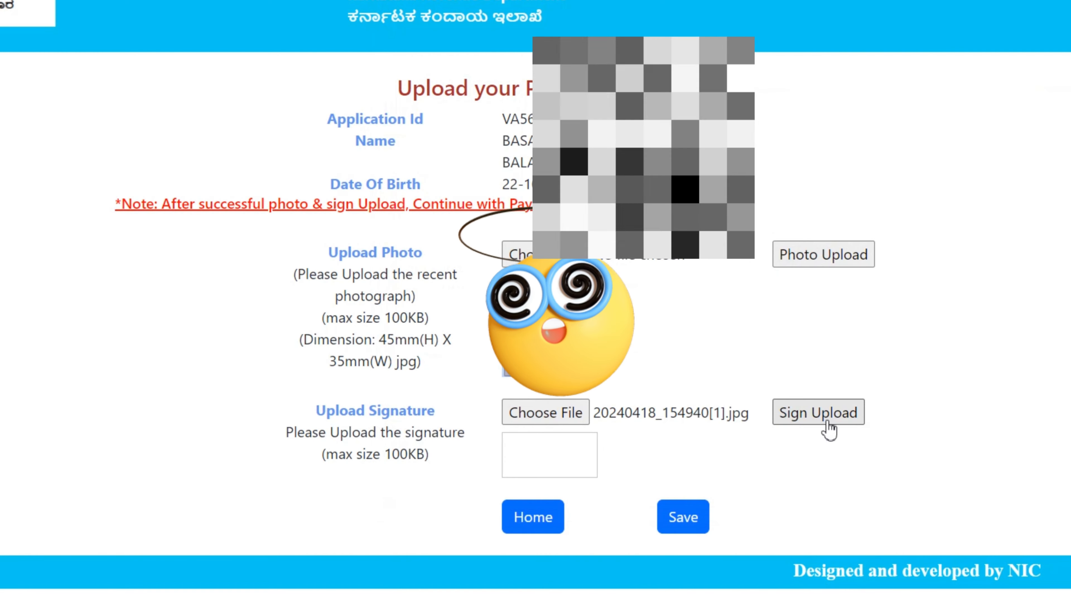
click(826, 428)
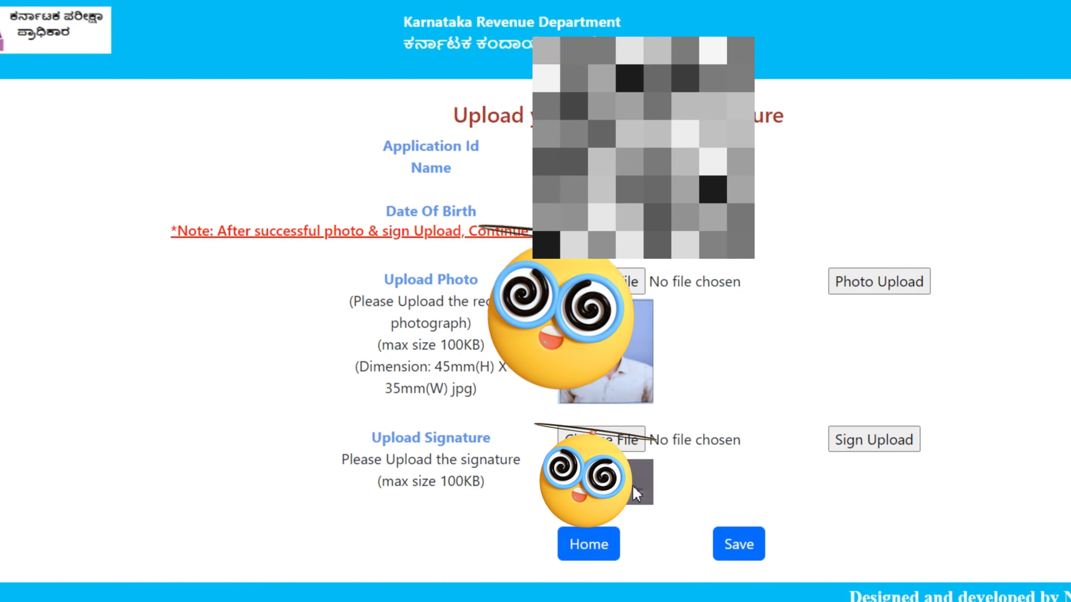
Step: Save the uploaded photo and signature, acknowledge the message and return to the portal's home page
click(748, 545)
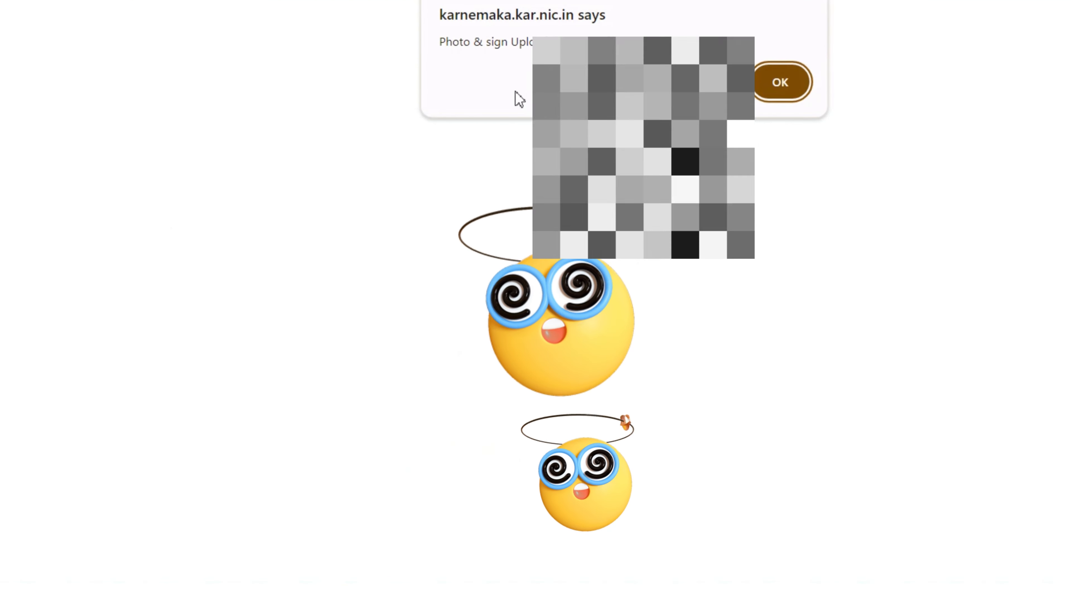
click(780, 82)
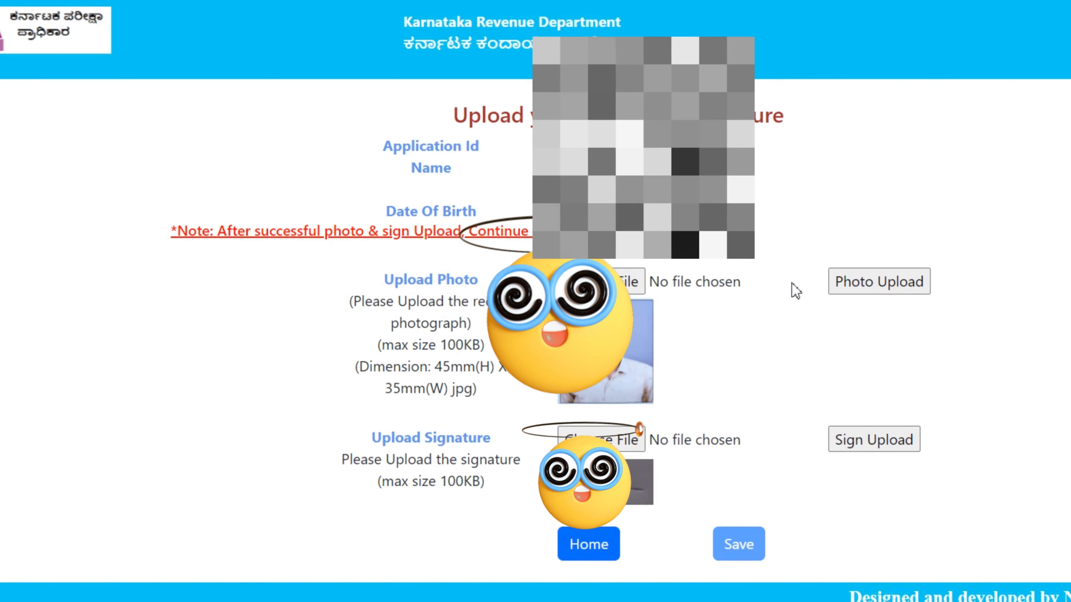
click(604, 556)
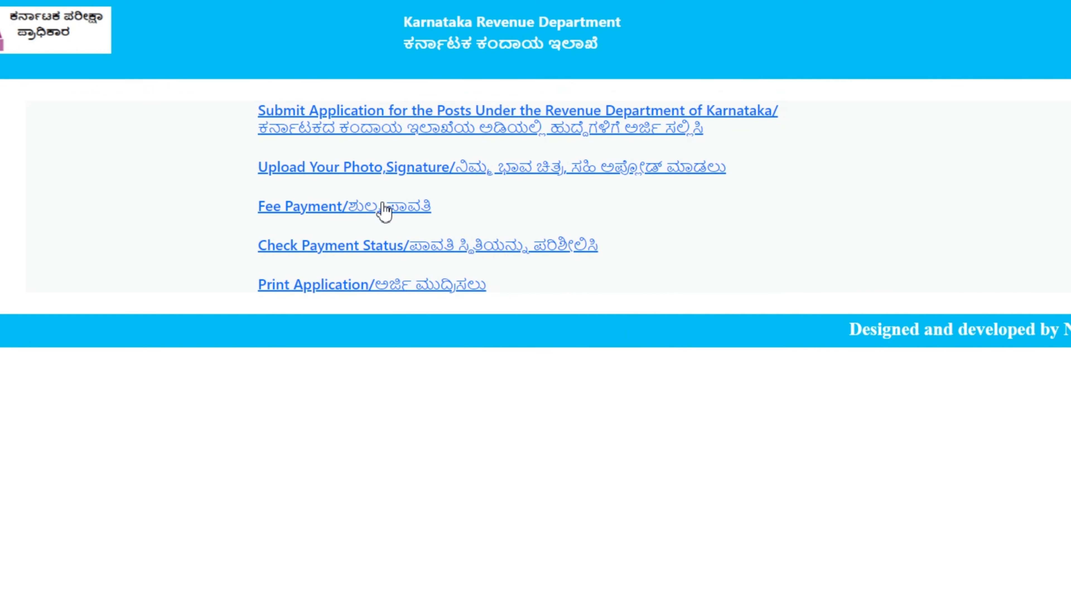
Step: Pay the ₹750.00 application fee through UPI by revealing the QR code, and acknowledge the transaction message
click(385, 211)
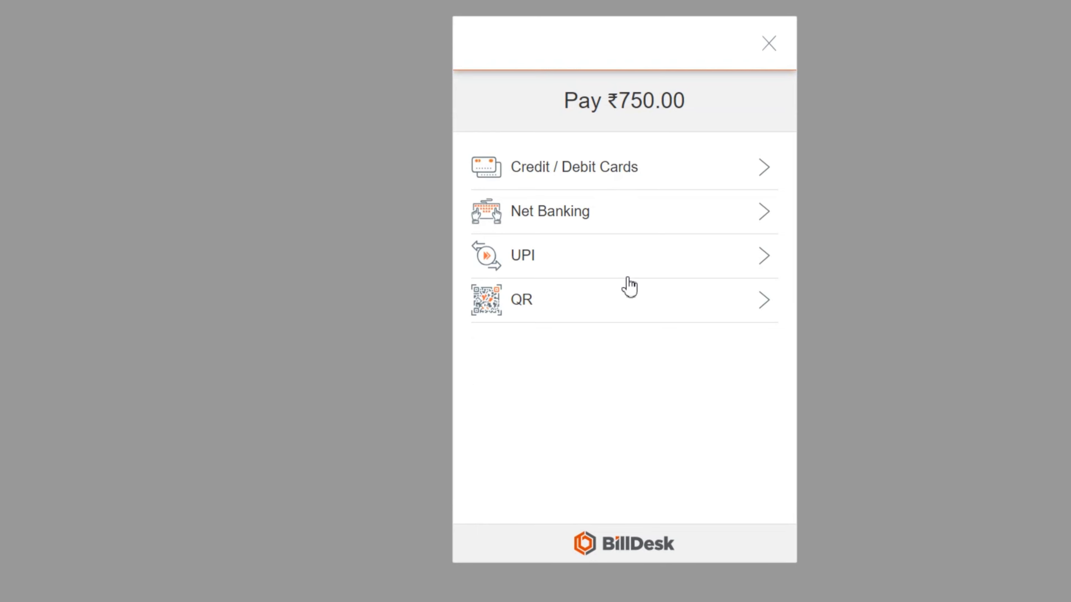
click(757, 265)
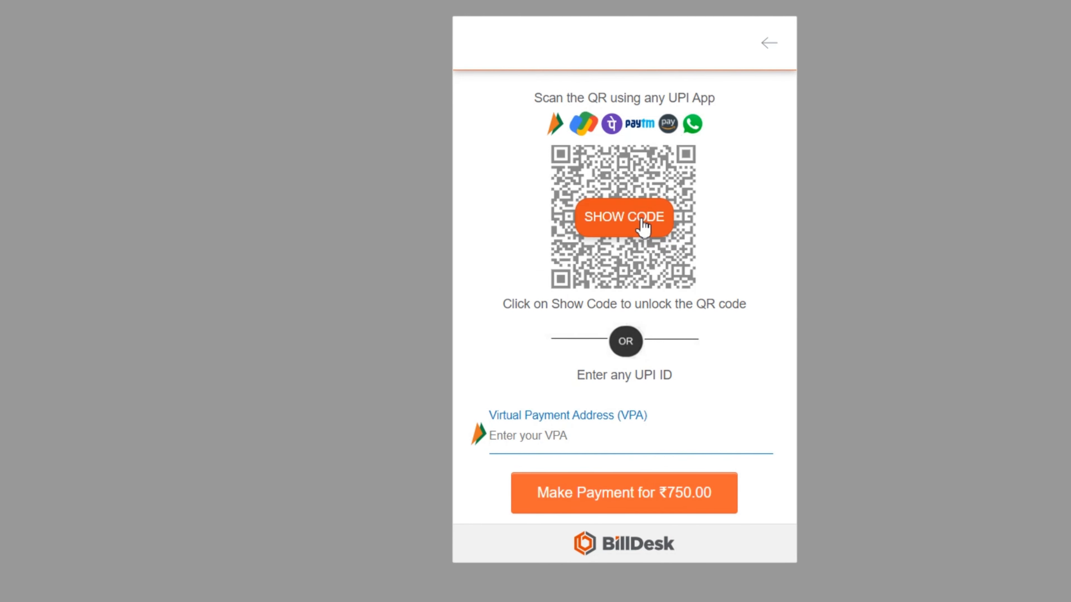
click(643, 226)
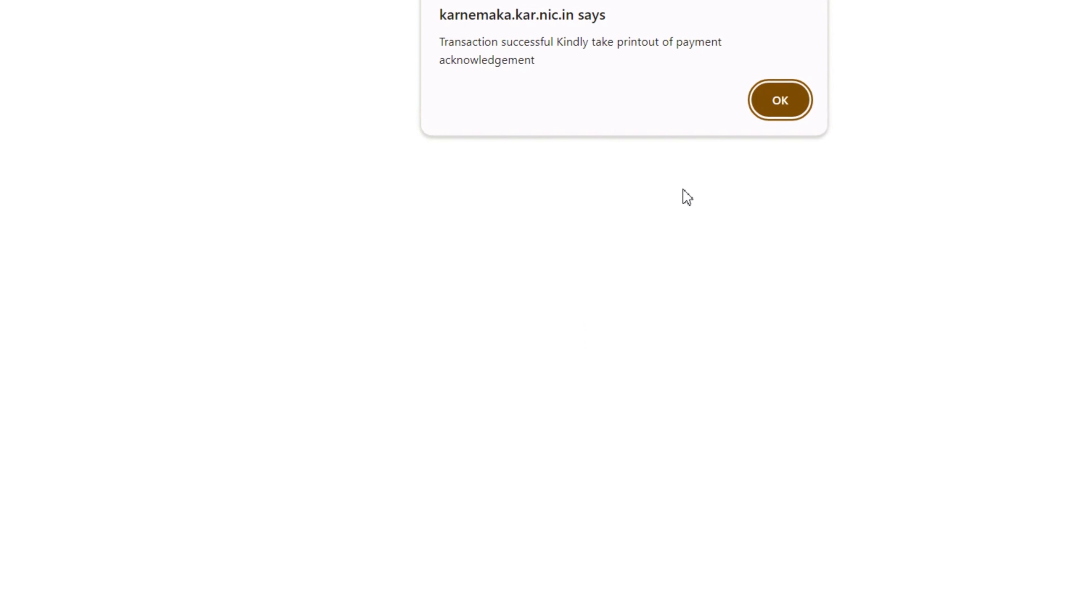
click(788, 99)
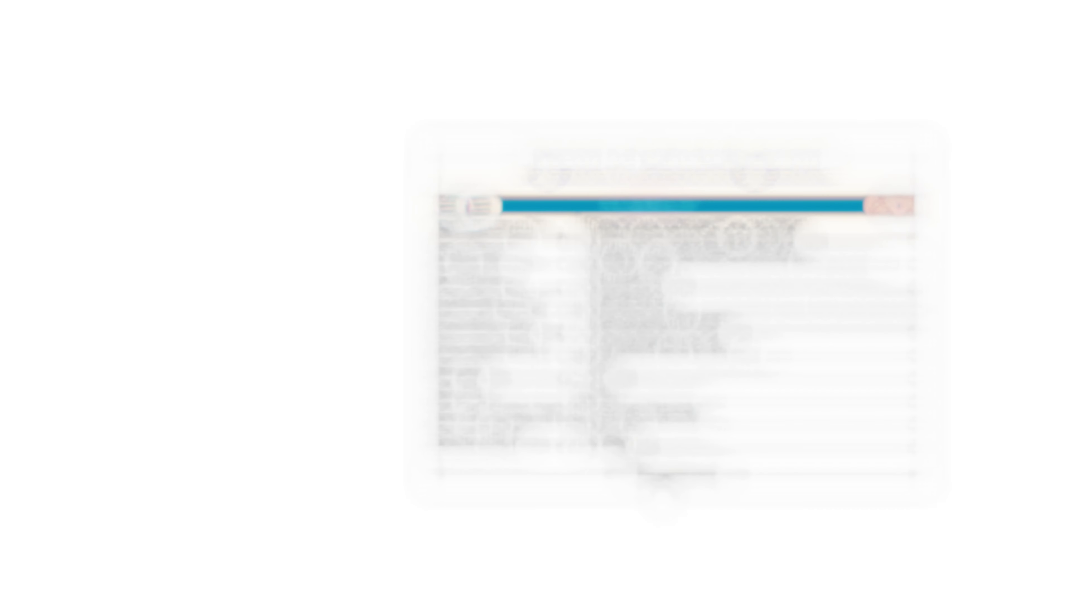